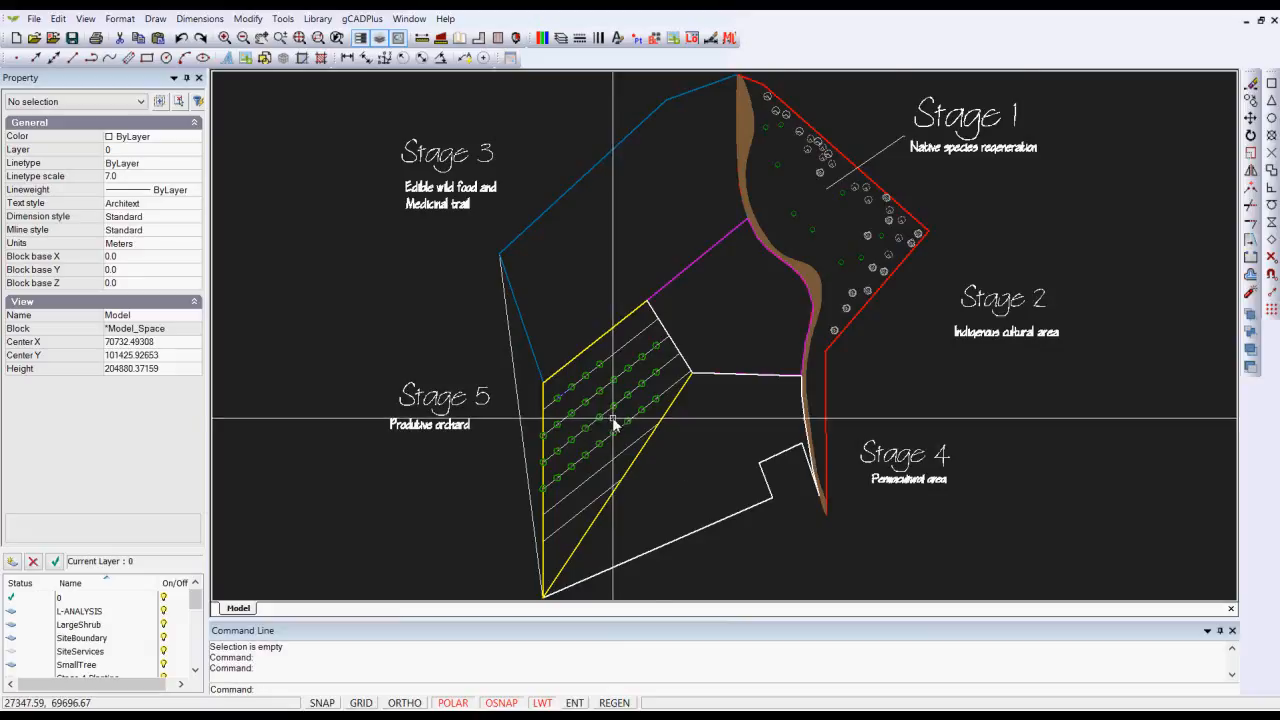
Step: Turn off the Stage5Hide layer to hide the planting block in the Stage 5 orchard
scroll(614, 424, "up", 1)
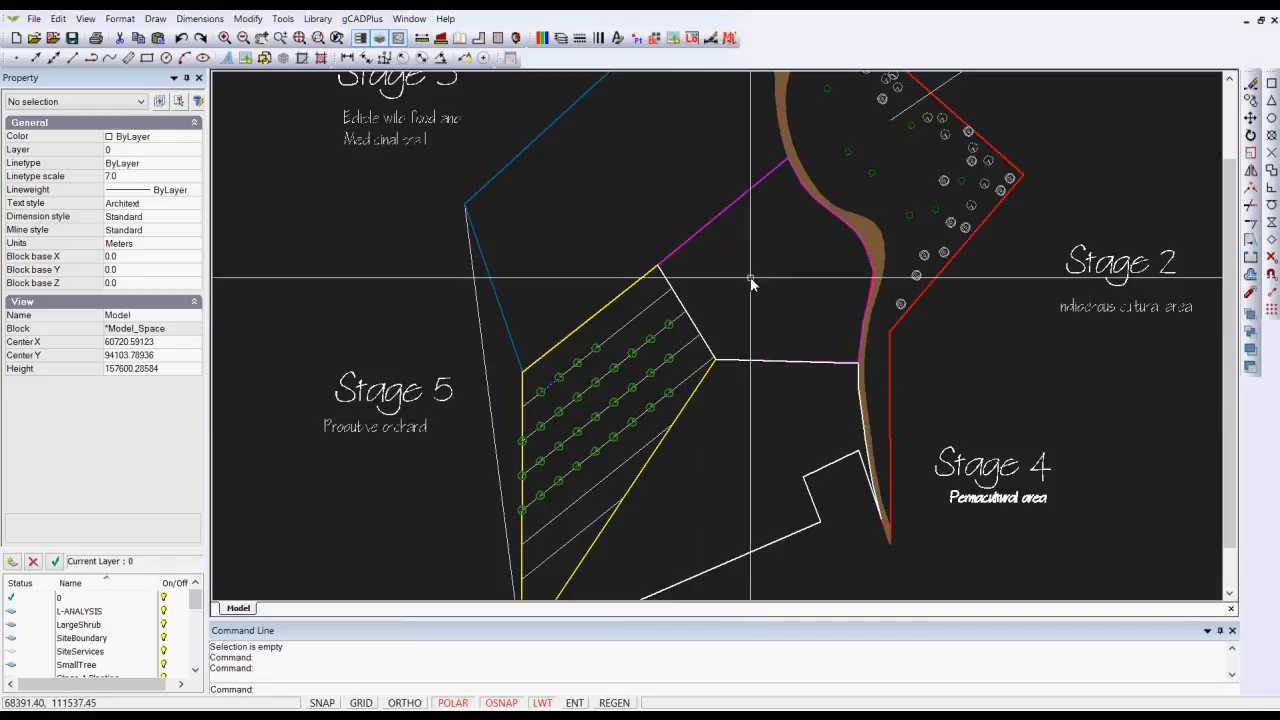
scroll(750, 279, "down", 1)
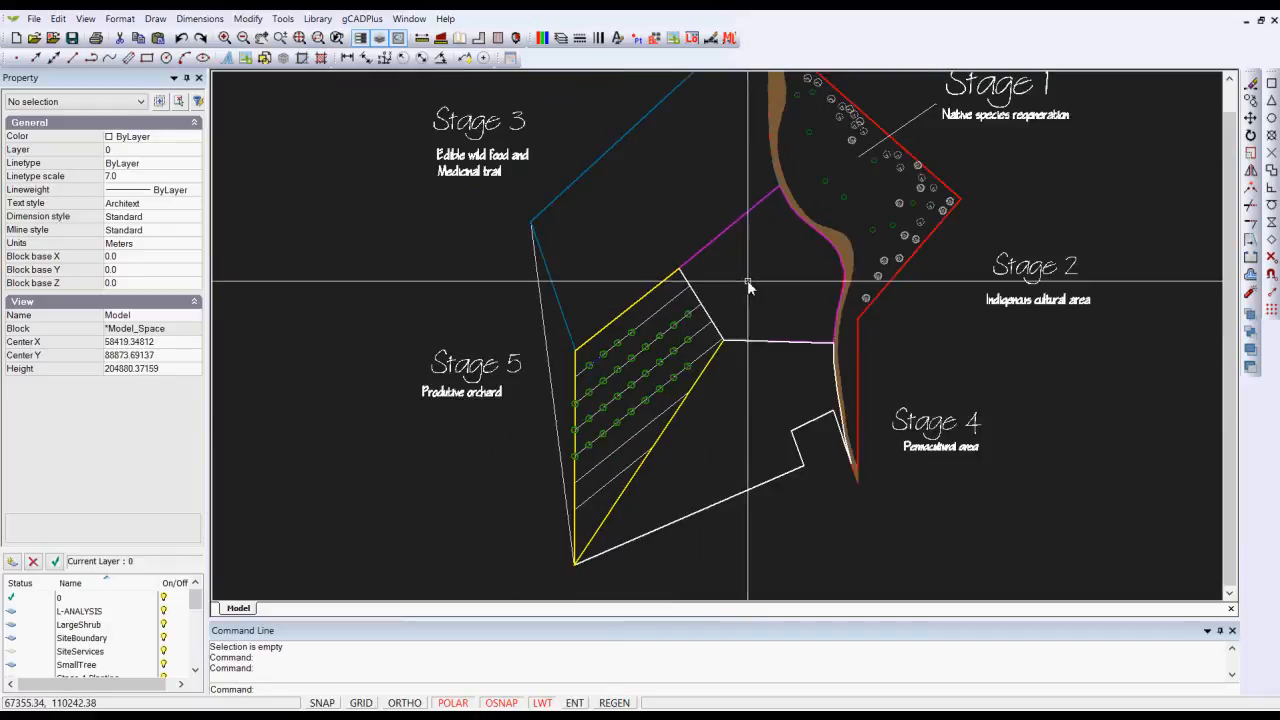
left_click(631, 386)
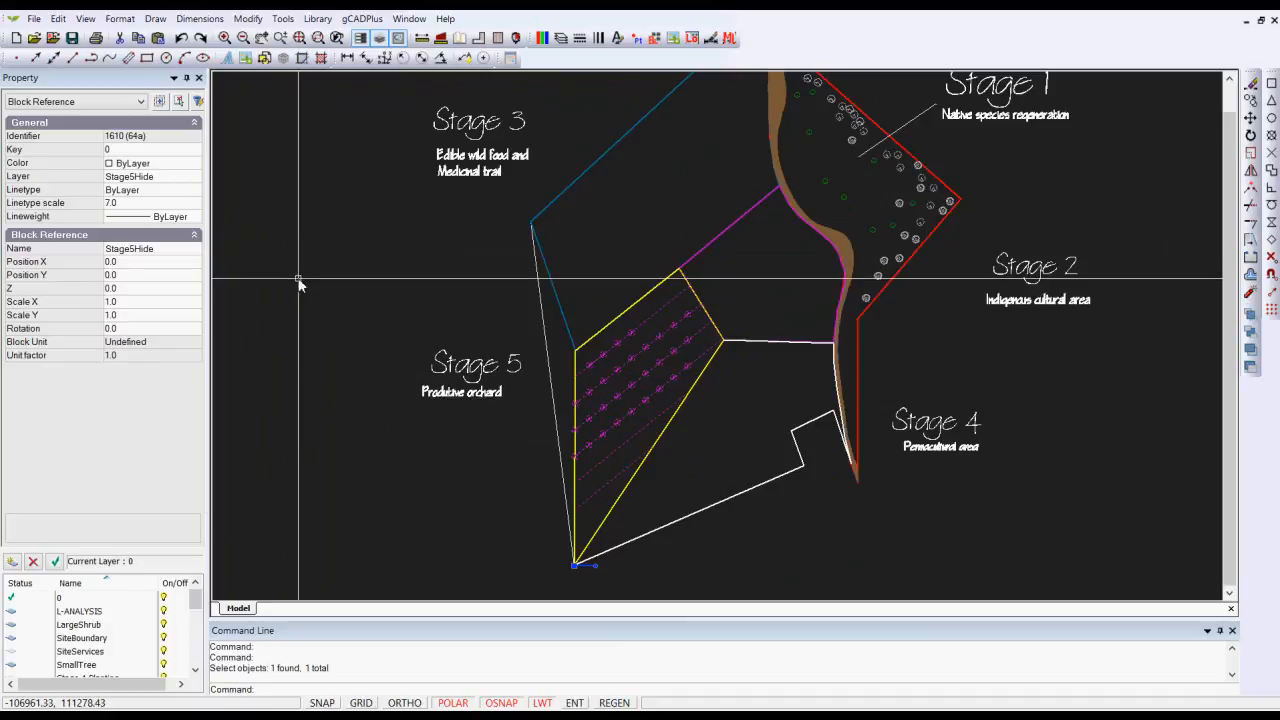
key("Escape")
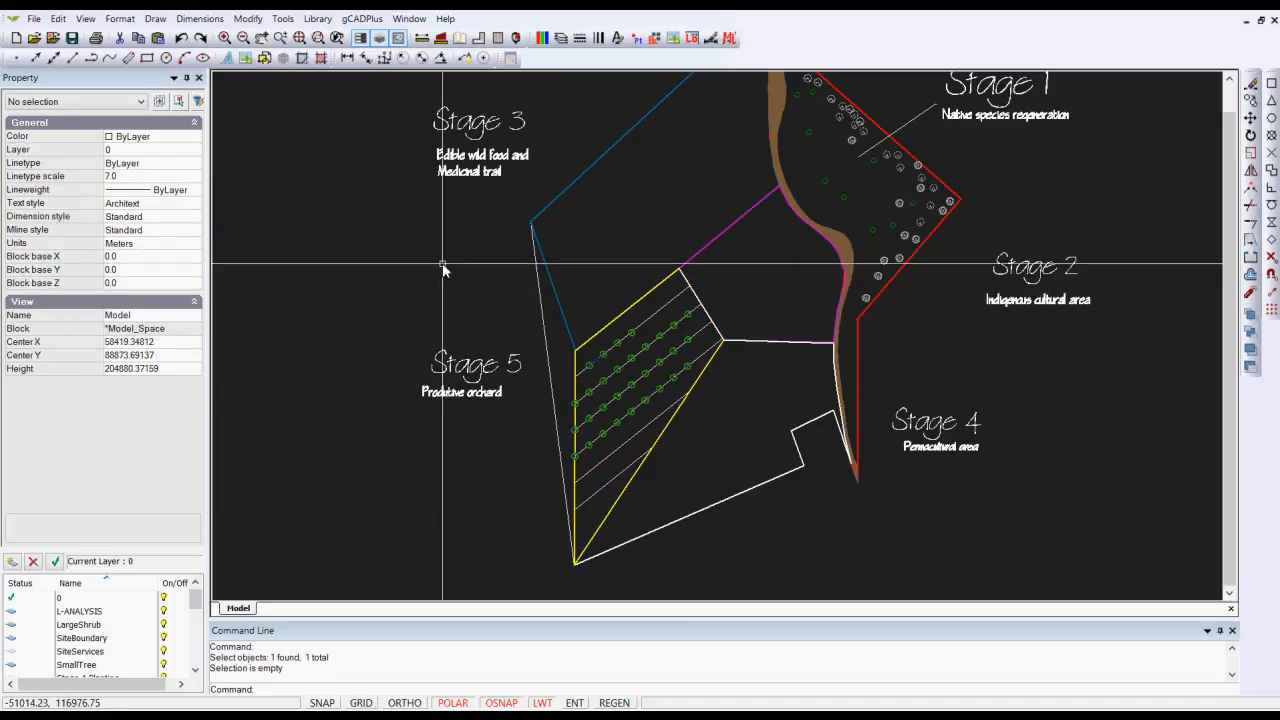
left_click(563, 40)
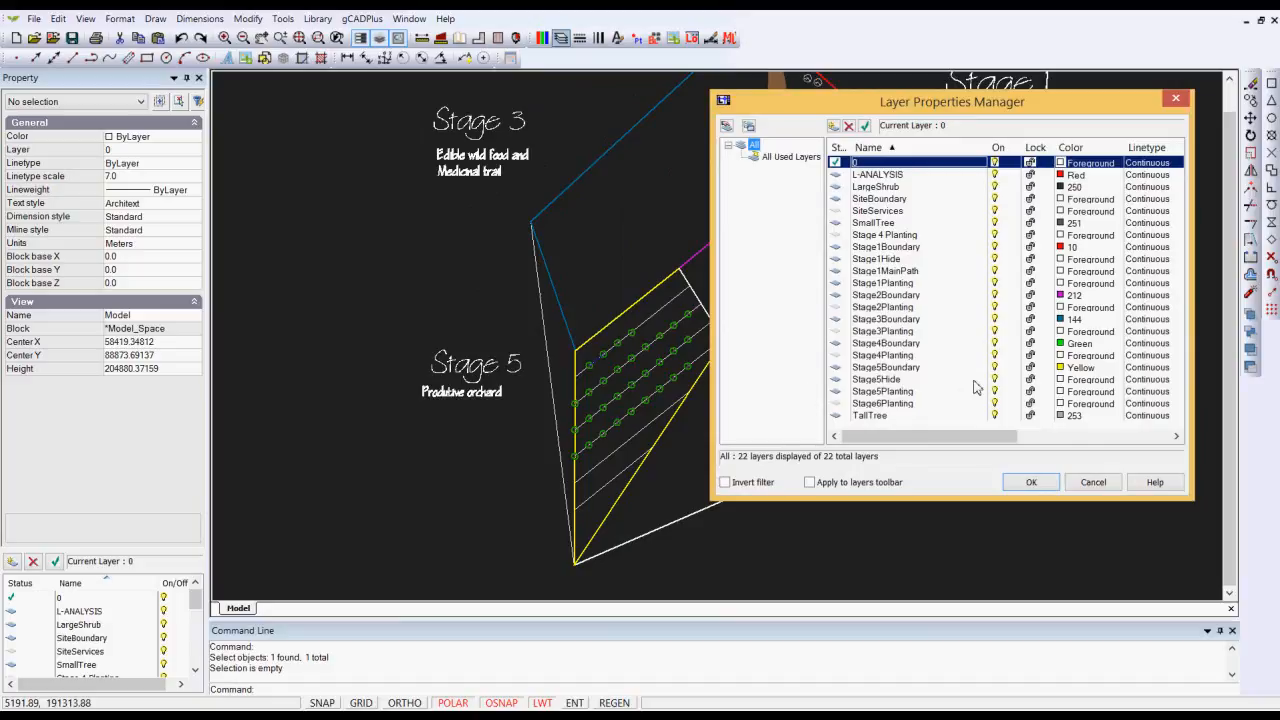
left_click(994, 379)
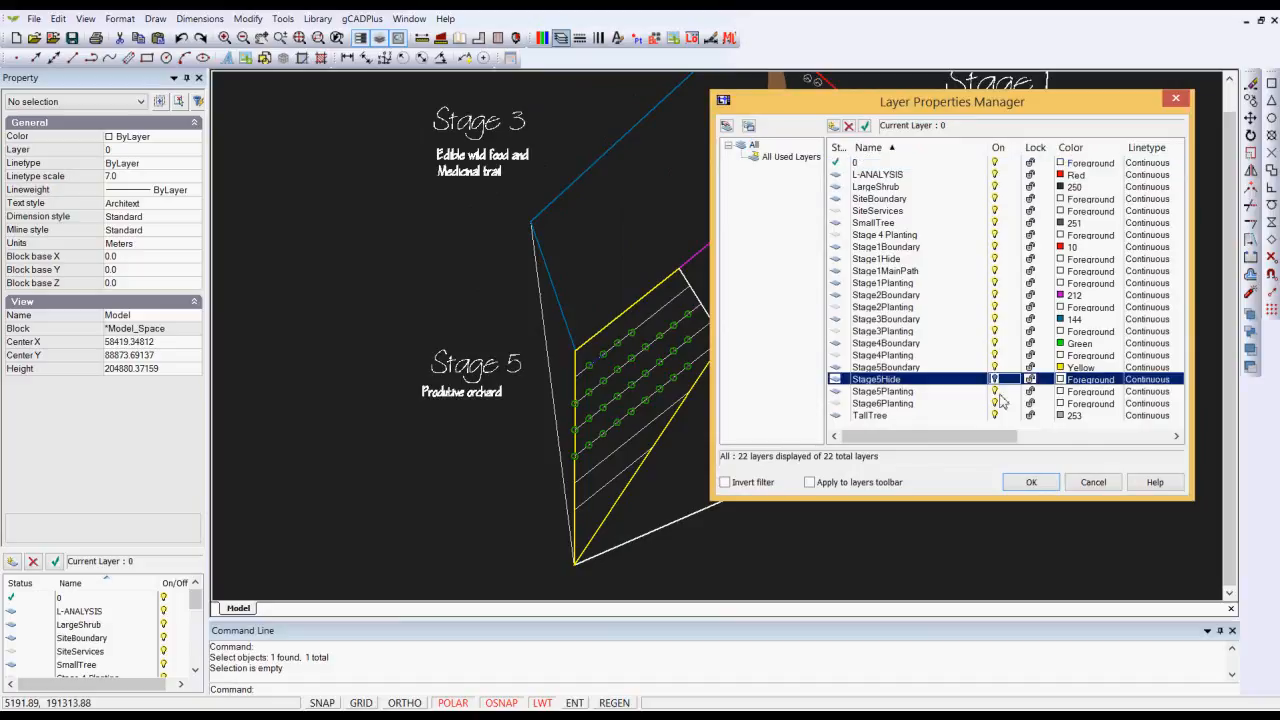
left_click(1031, 483)
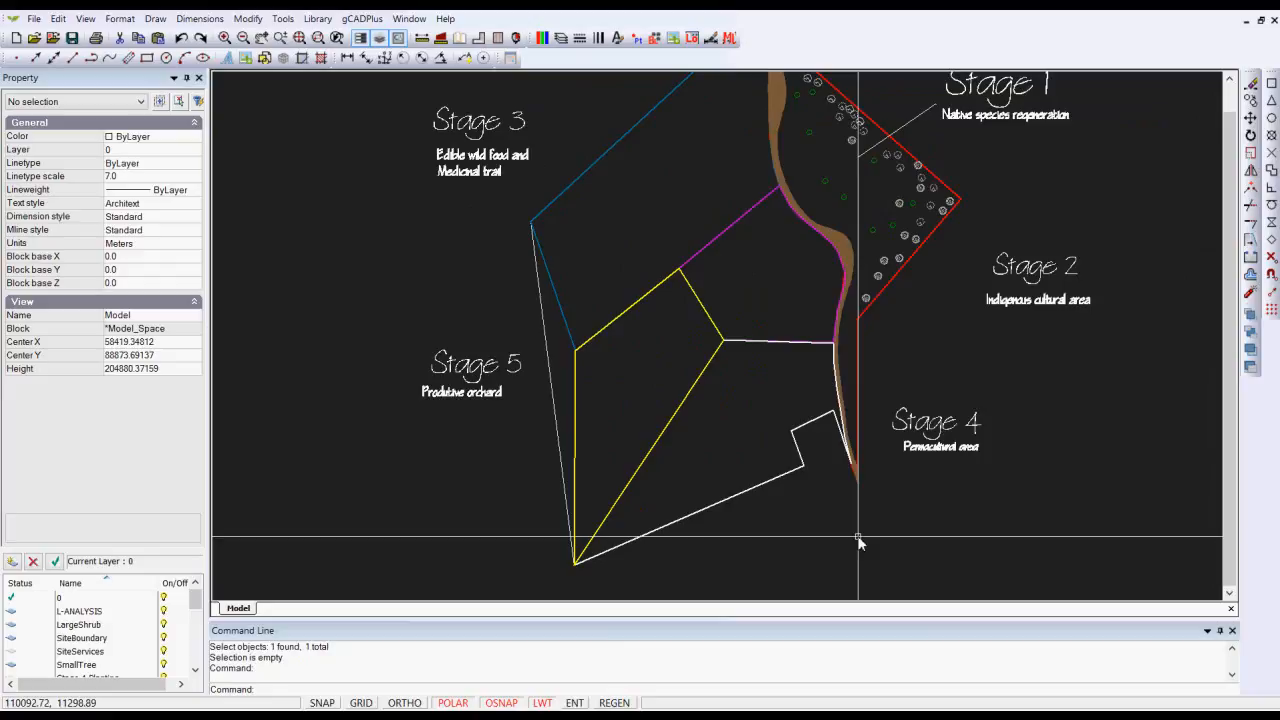
Step: Turn the Stage5Hide layer back on to show the orchard planting
scroll(883, 193, "up", 2)
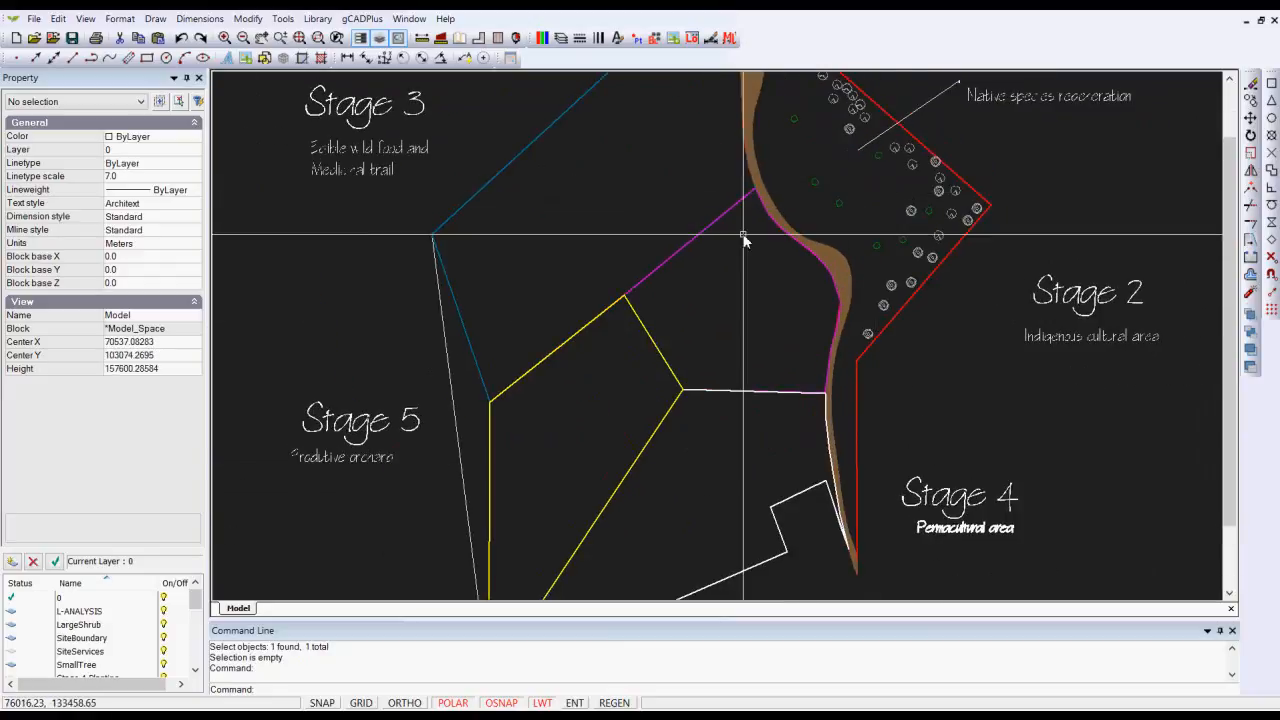
left_click(561, 39)
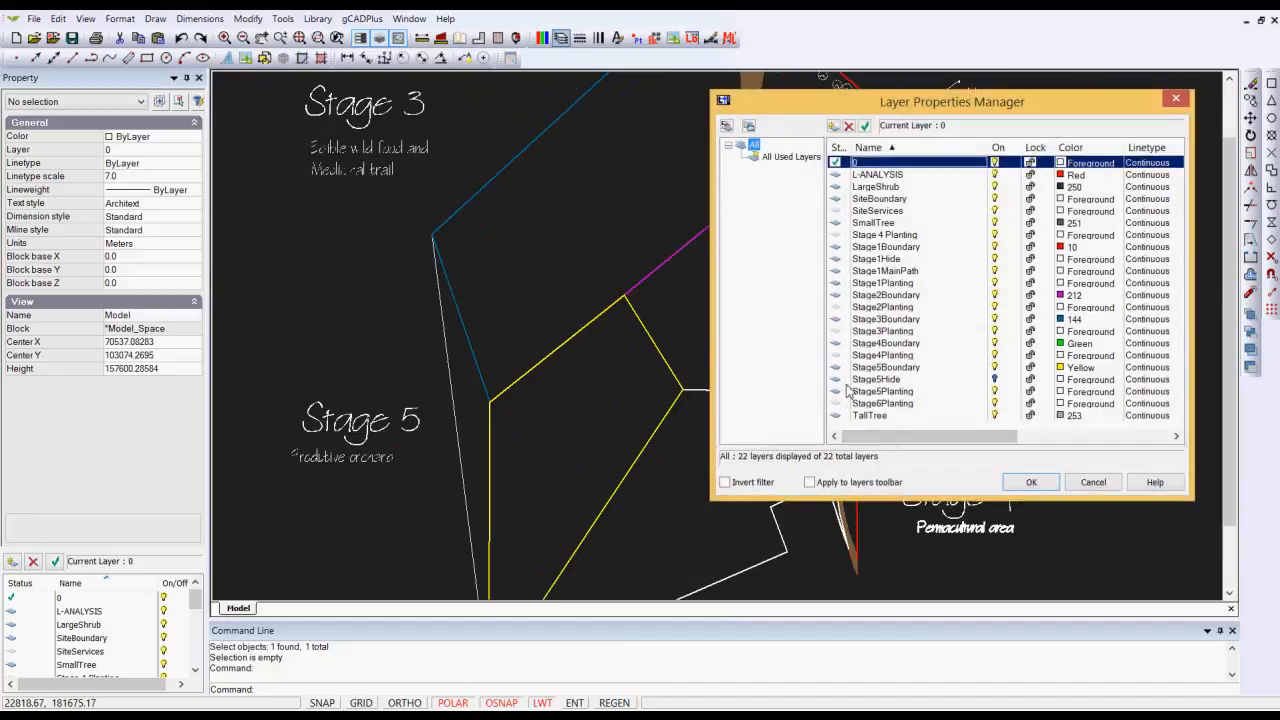
left_click(993, 380)
left_click(1029, 481)
Step: Open the Stage5Hide block in the Stage 5 orchard for block editing
scroll(680, 443, "down", 2)
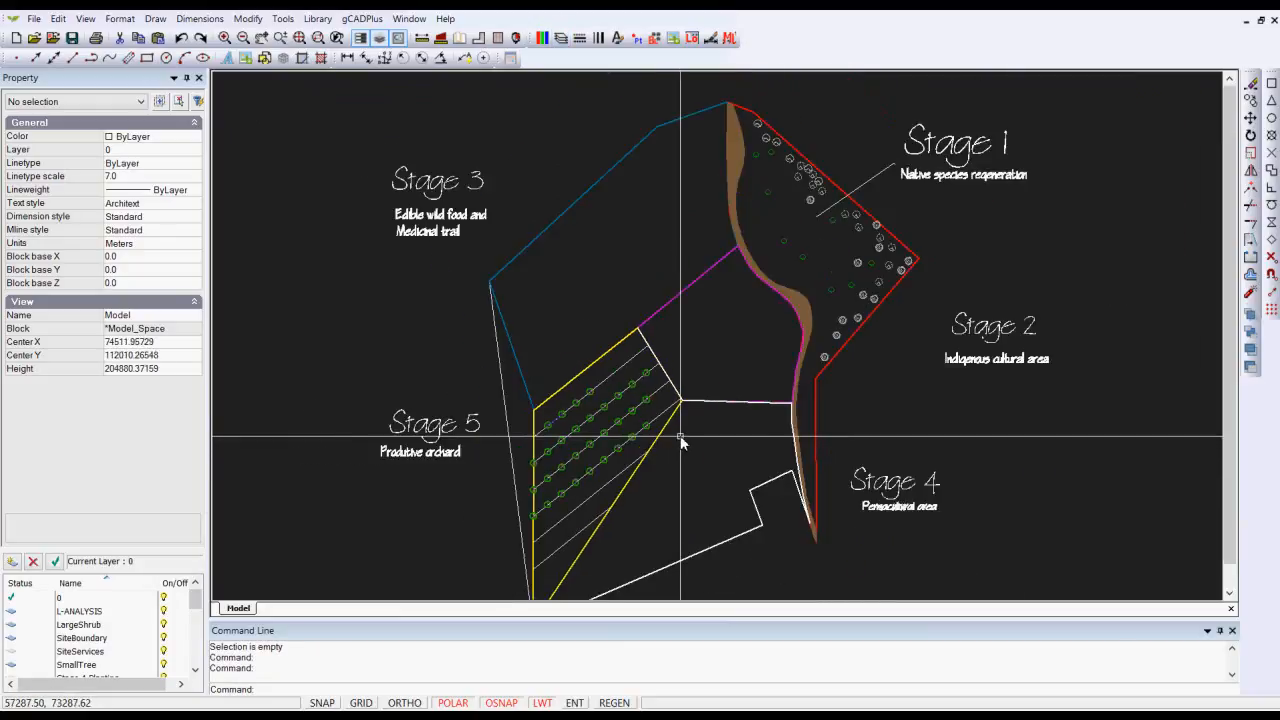
left_click(604, 433)
right_click(604, 433)
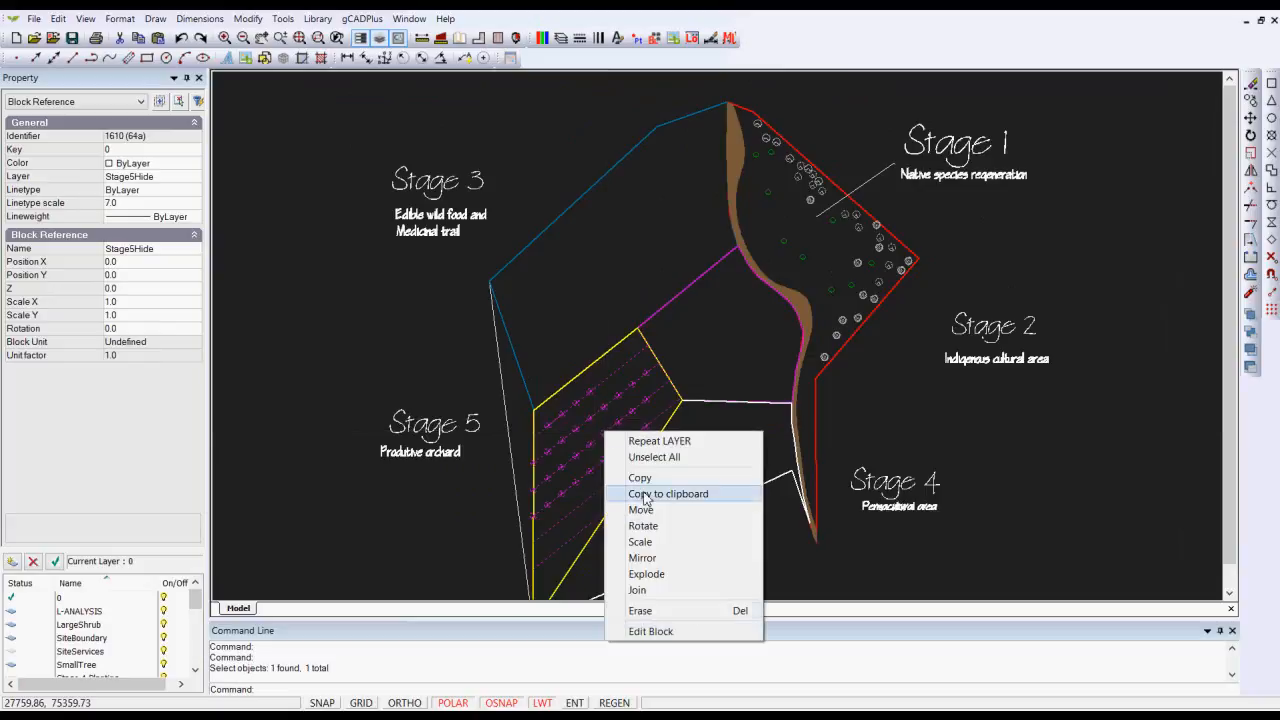
left_click(670, 632)
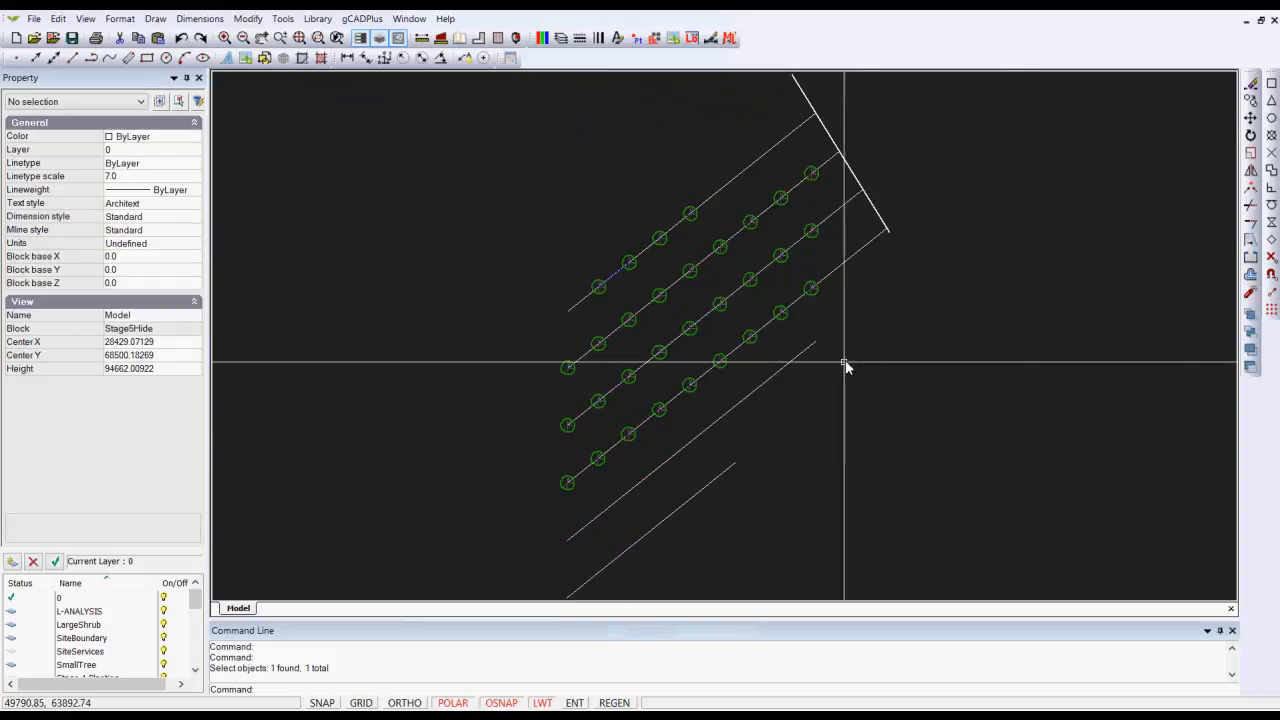
Step: Copy the first tree of the lowest planted row to the start of the empty row line directly below it
middle_click_drag(601, 393, 618, 235)
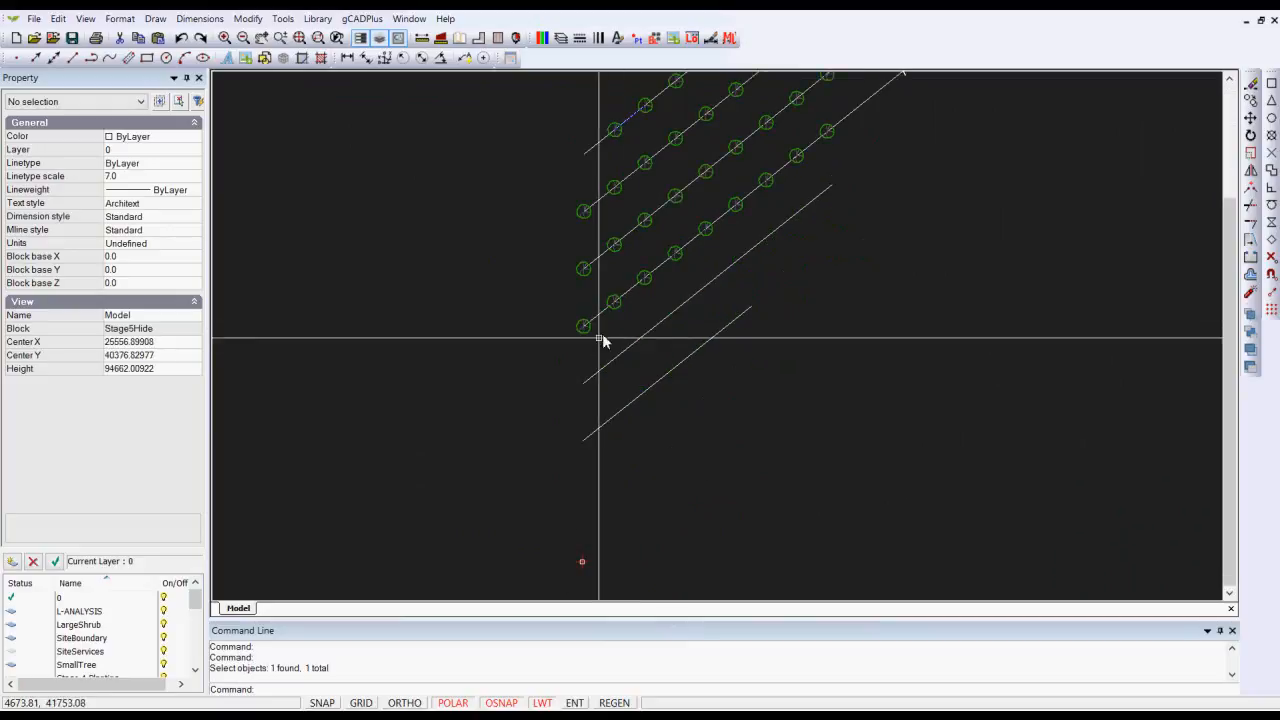
left_click(584, 328)
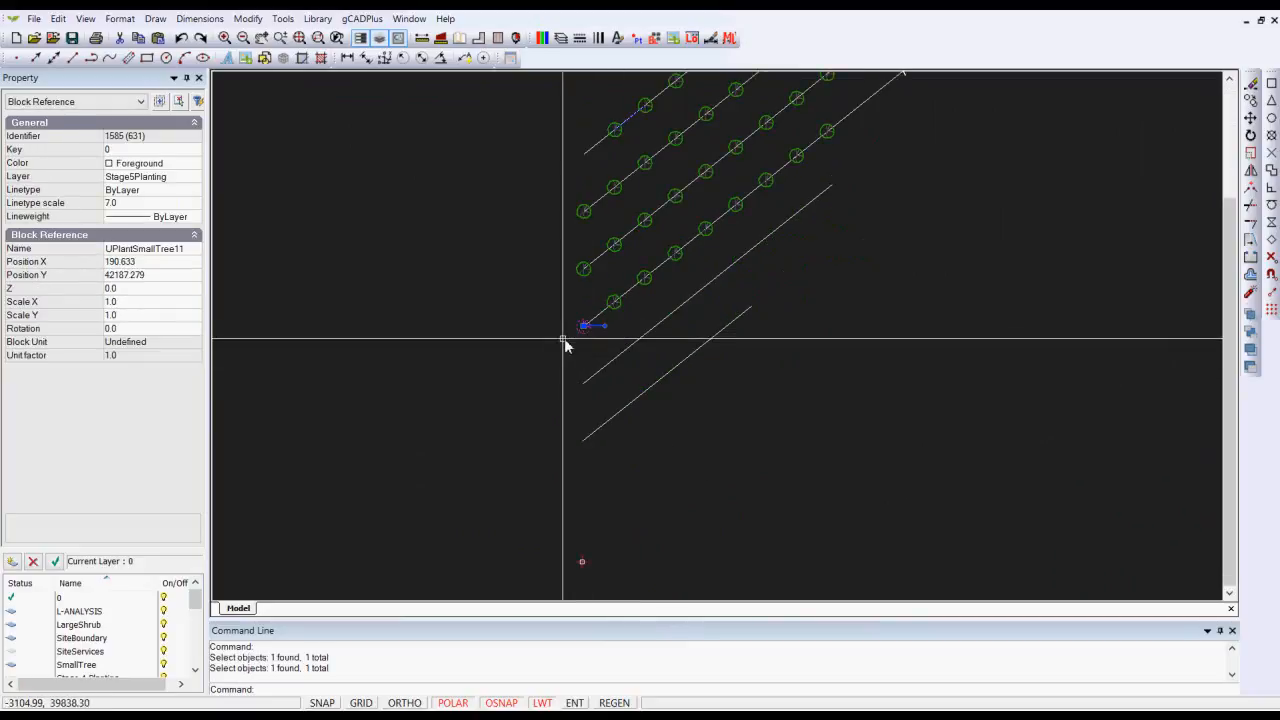
right_click(538, 329)
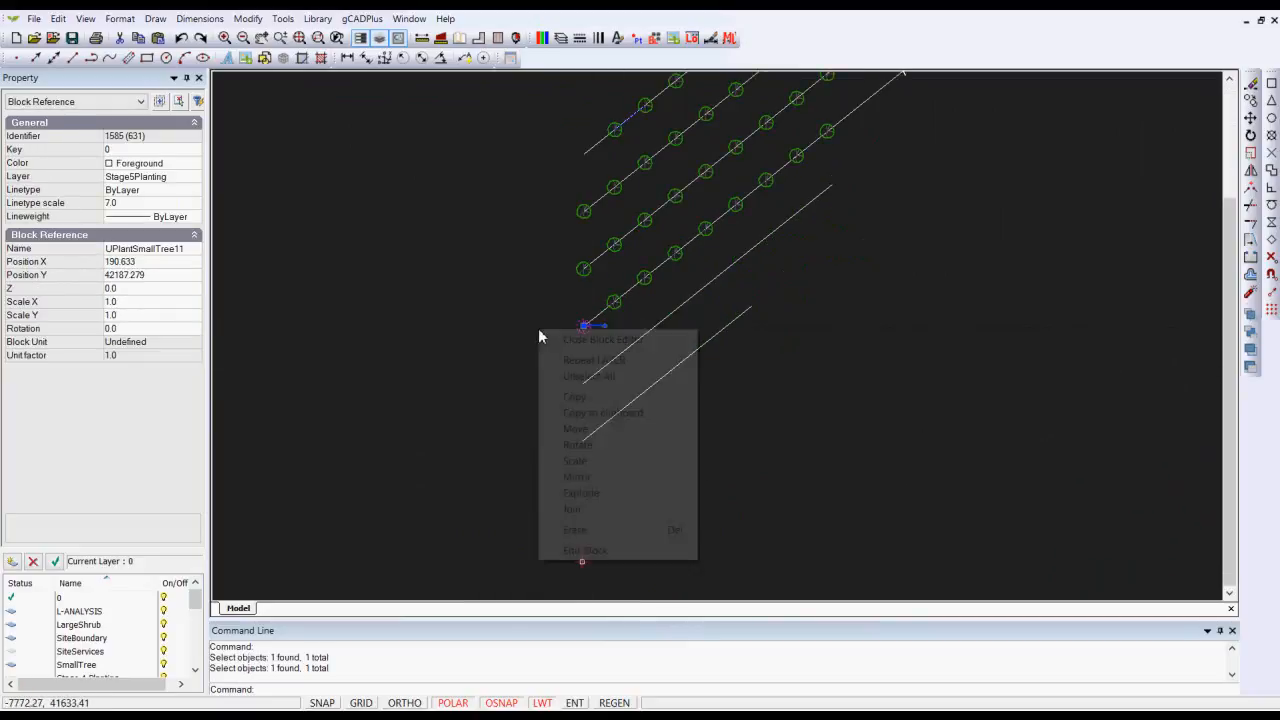
left_click(592, 397)
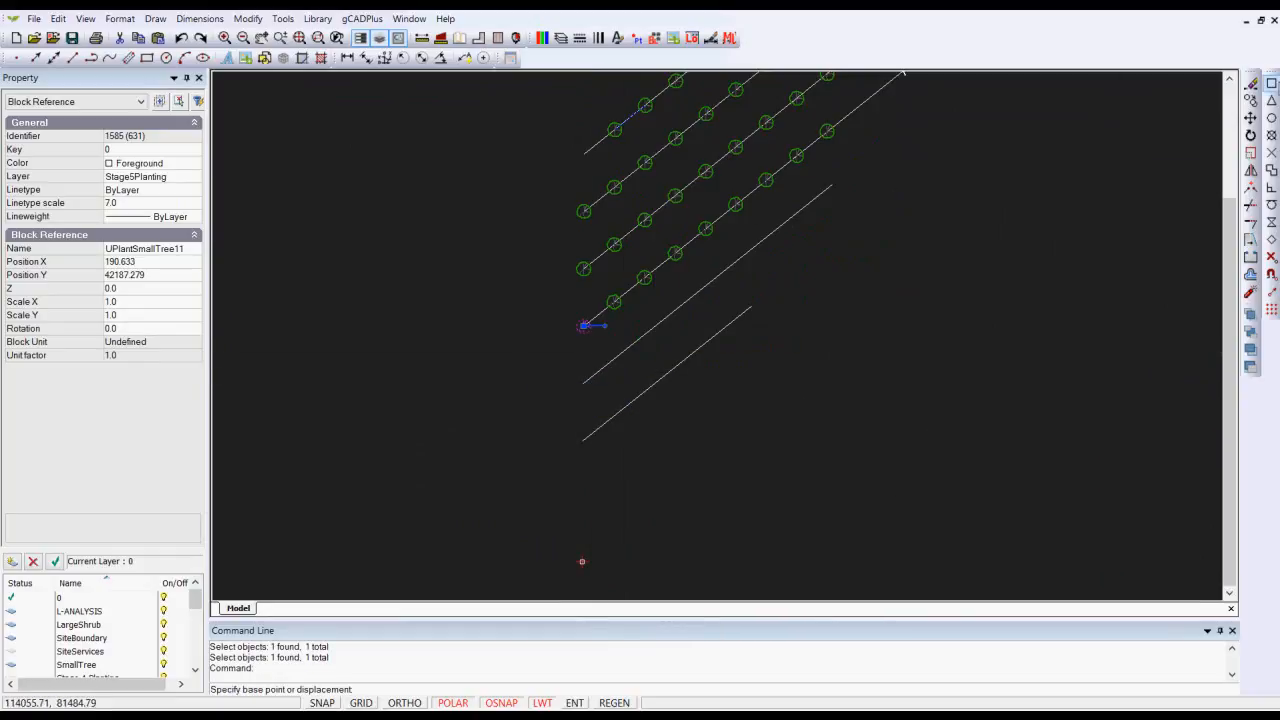
left_click(585, 327)
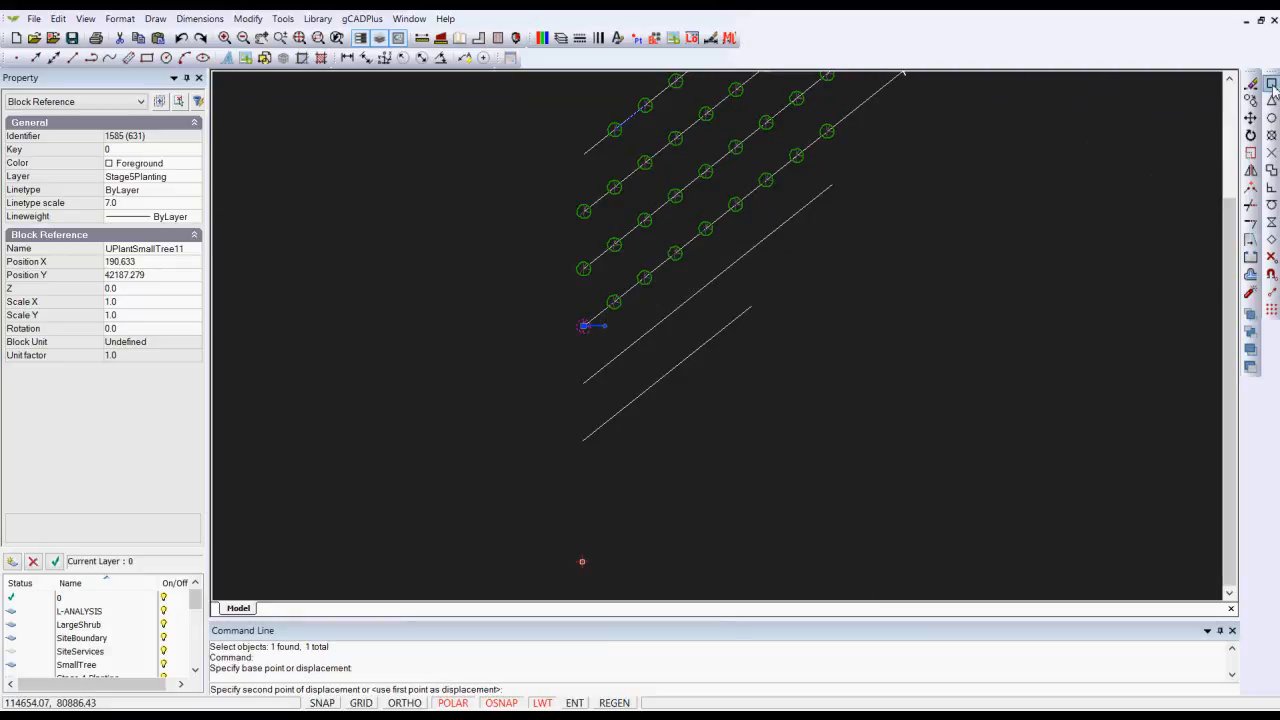
left_click(583, 383)
right_click(600, 393)
left_click(628, 400)
right_click(619, 398)
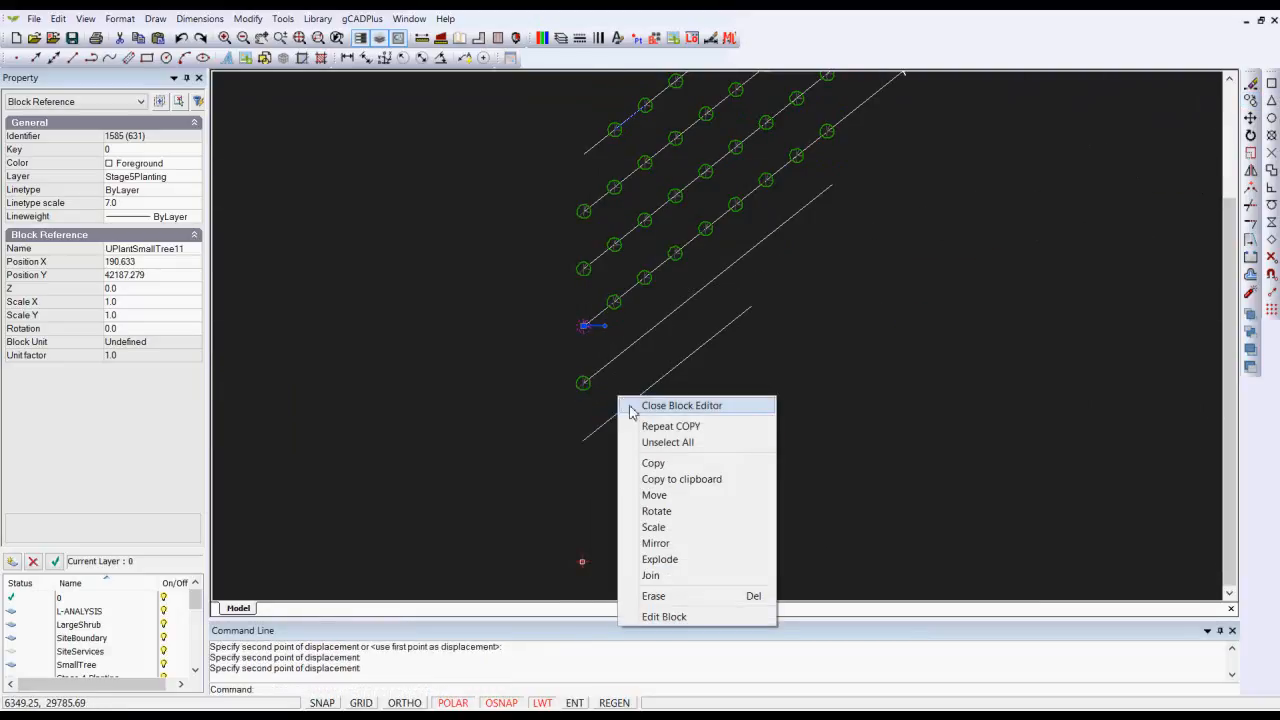
left_click(667, 442)
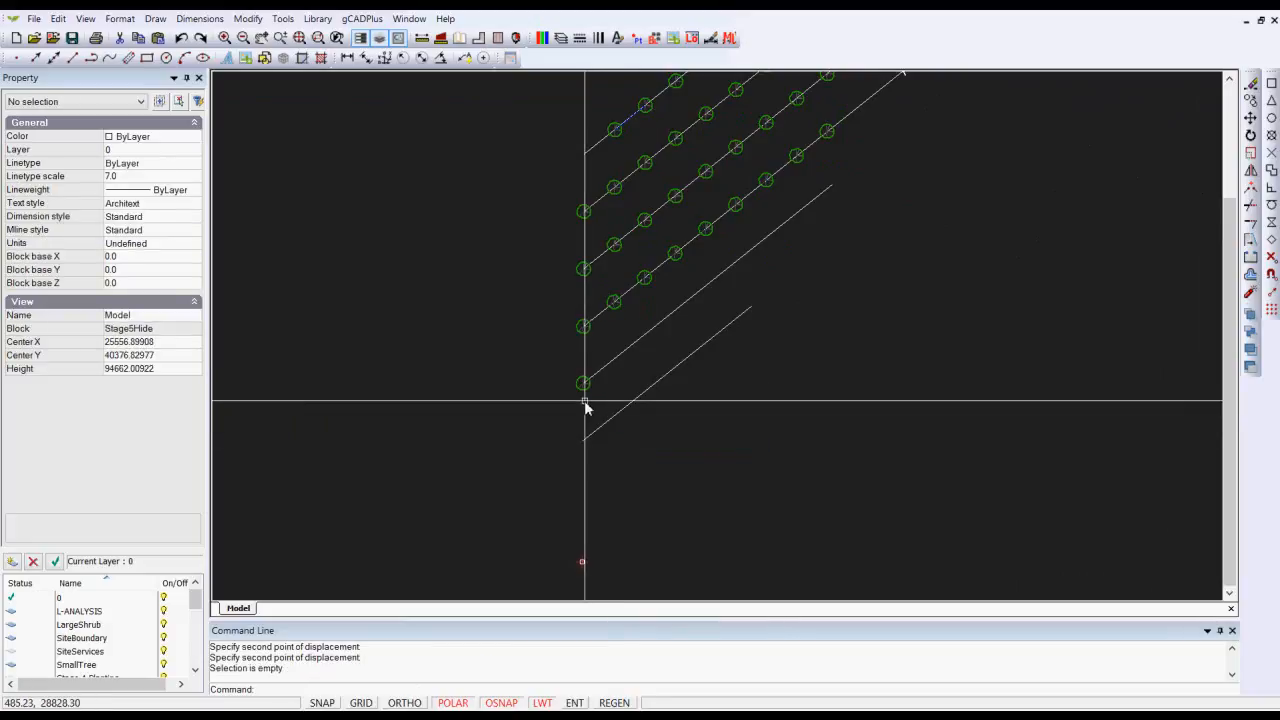
Step: Copy the new tree four times along its row line at even intervals, up to the line's far end
left_click(582, 387)
right_click(640, 364)
left_click(695, 432)
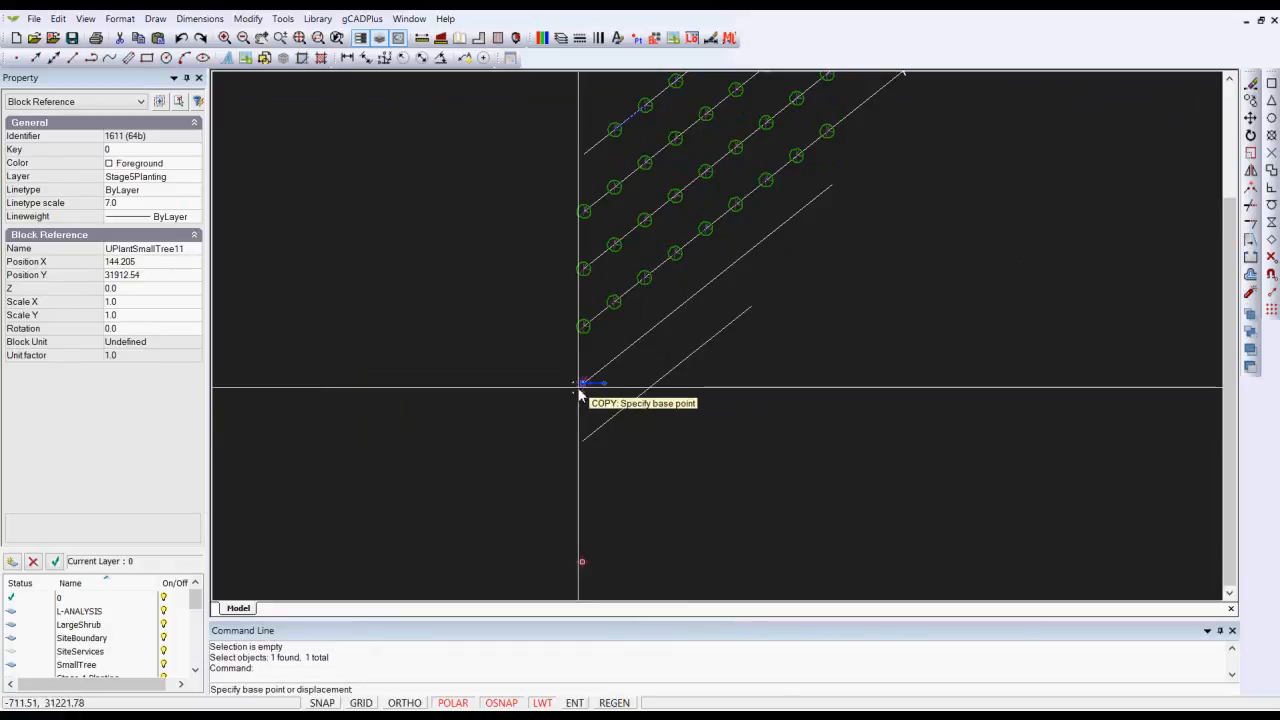
left_click(583, 383)
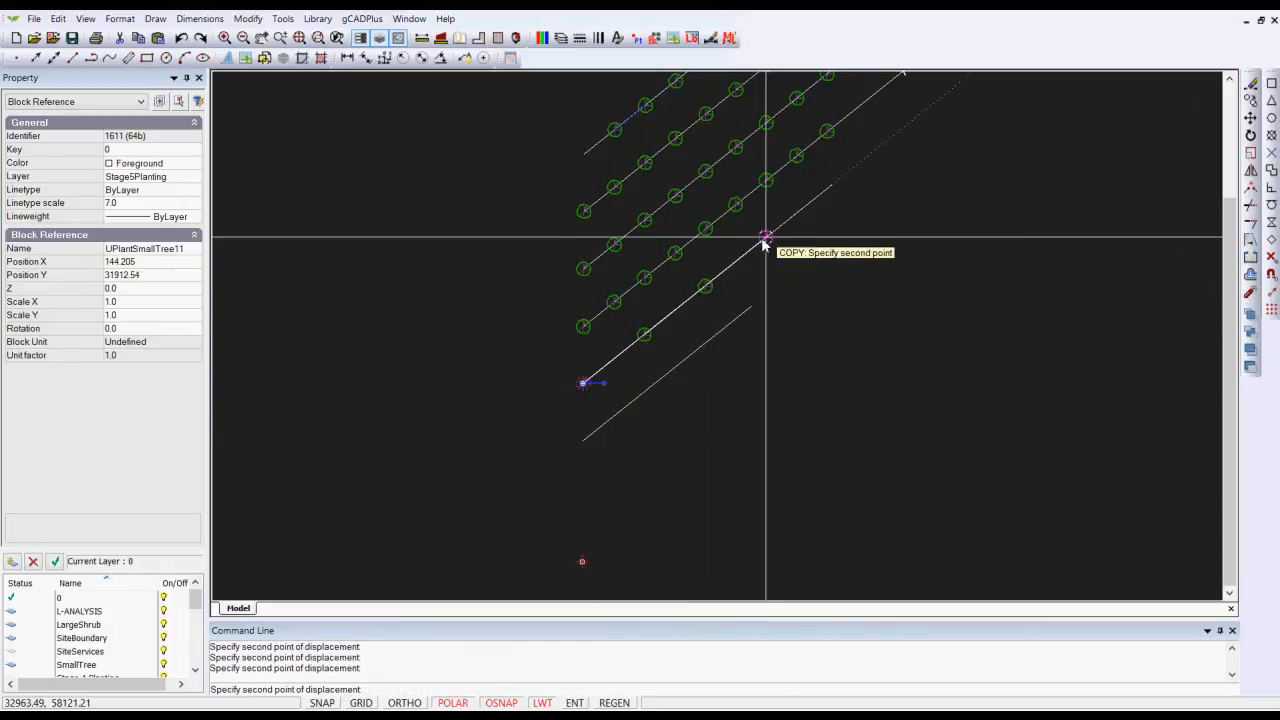
left_click(822, 199)
right_click(822, 201)
left_click(850, 215)
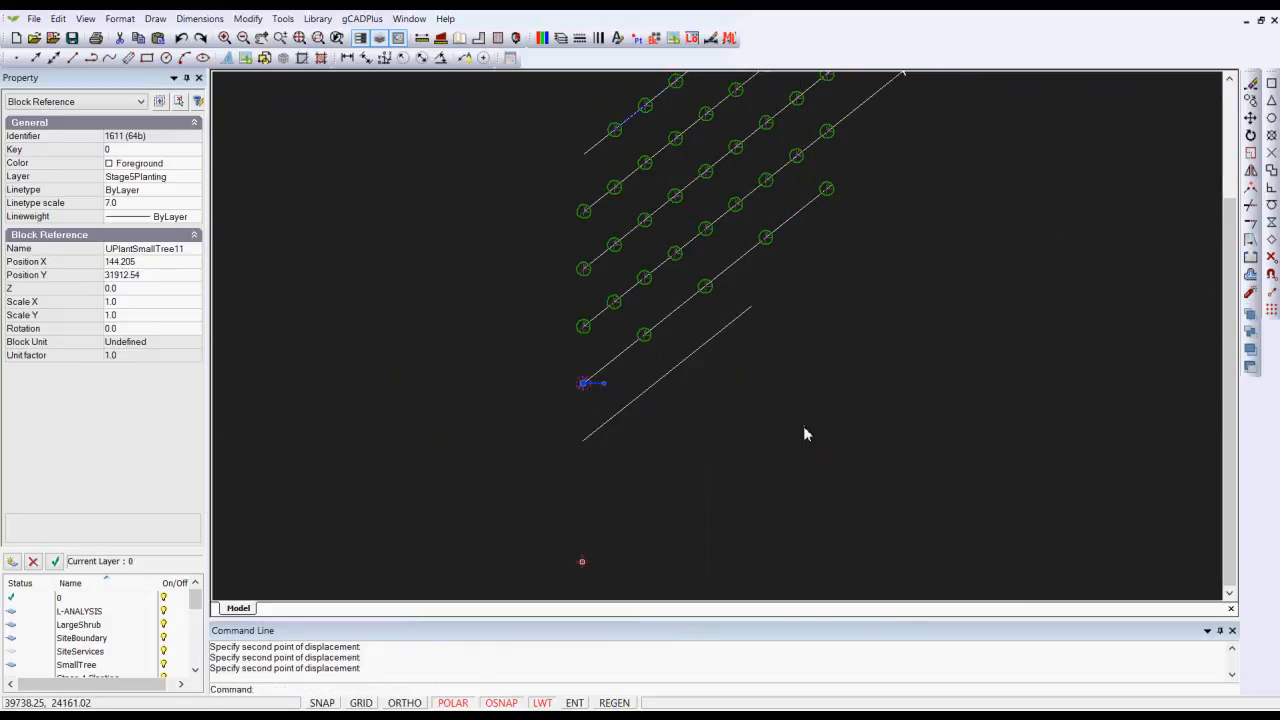
key("Escape")
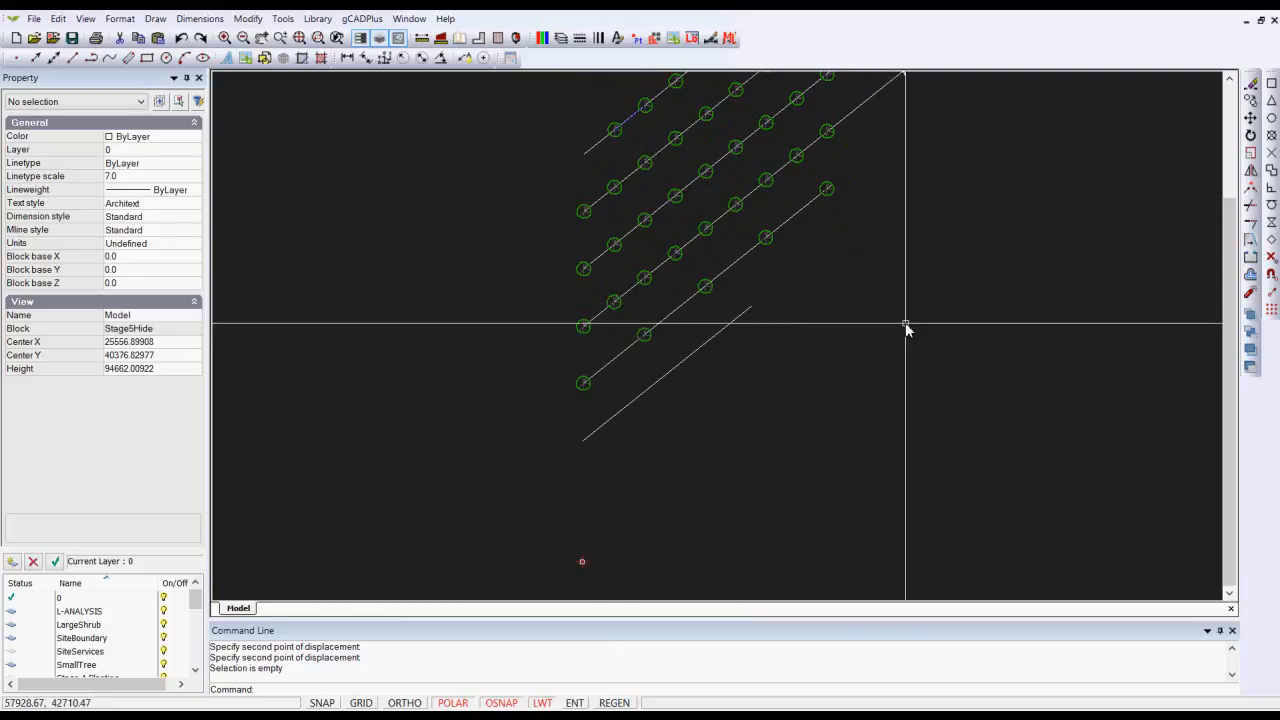
Step: Close the block editor and return to the site plan with the updated orchard block
right_click(816, 346)
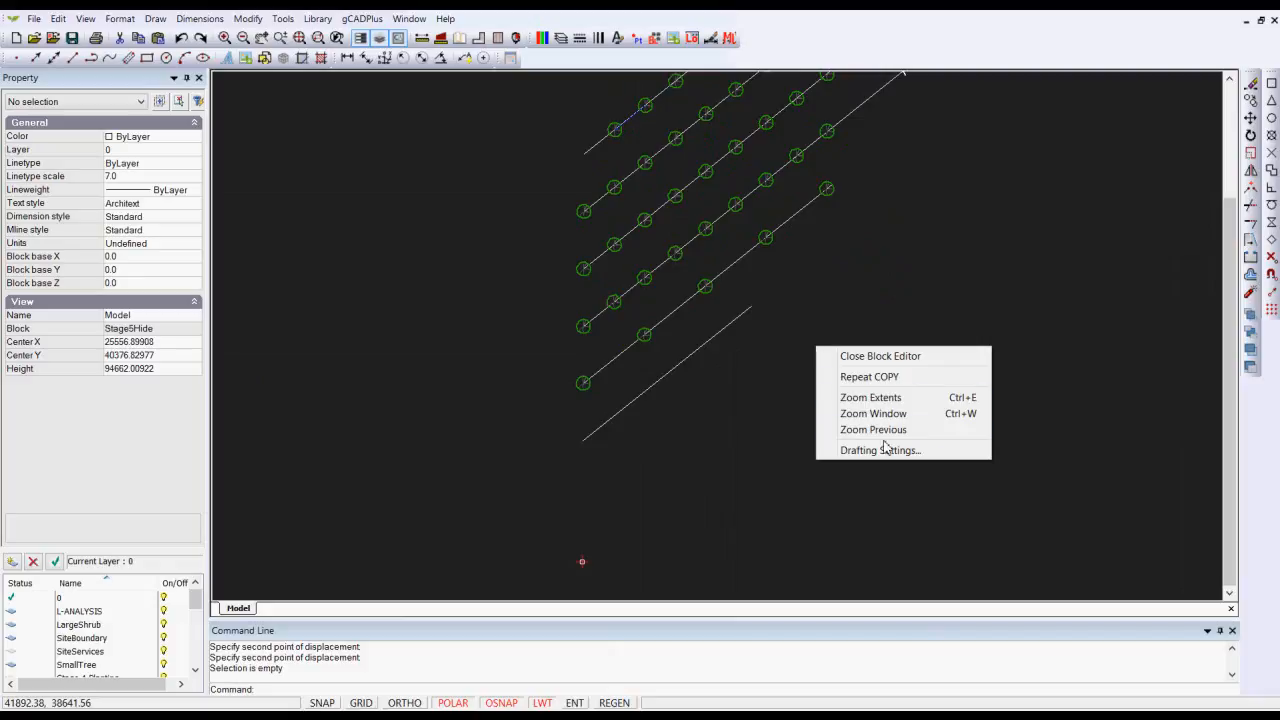
left_click(874, 356)
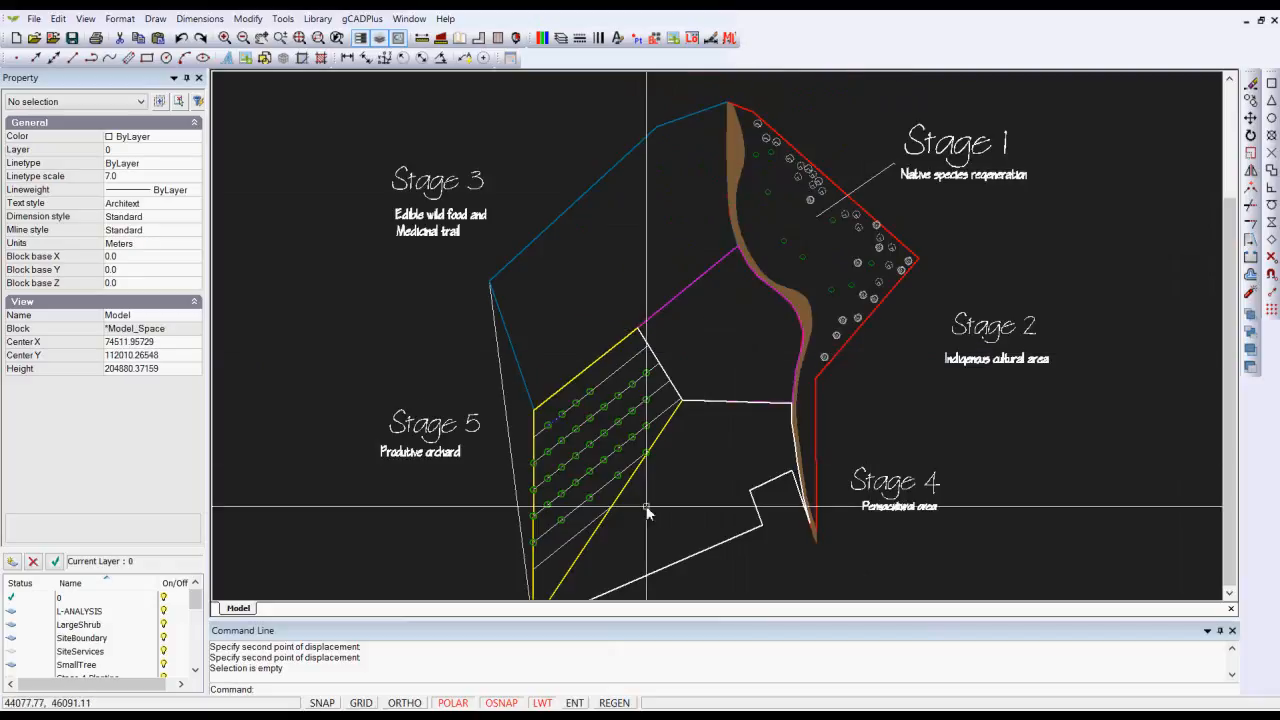
scroll(569, 548, "up", 1)
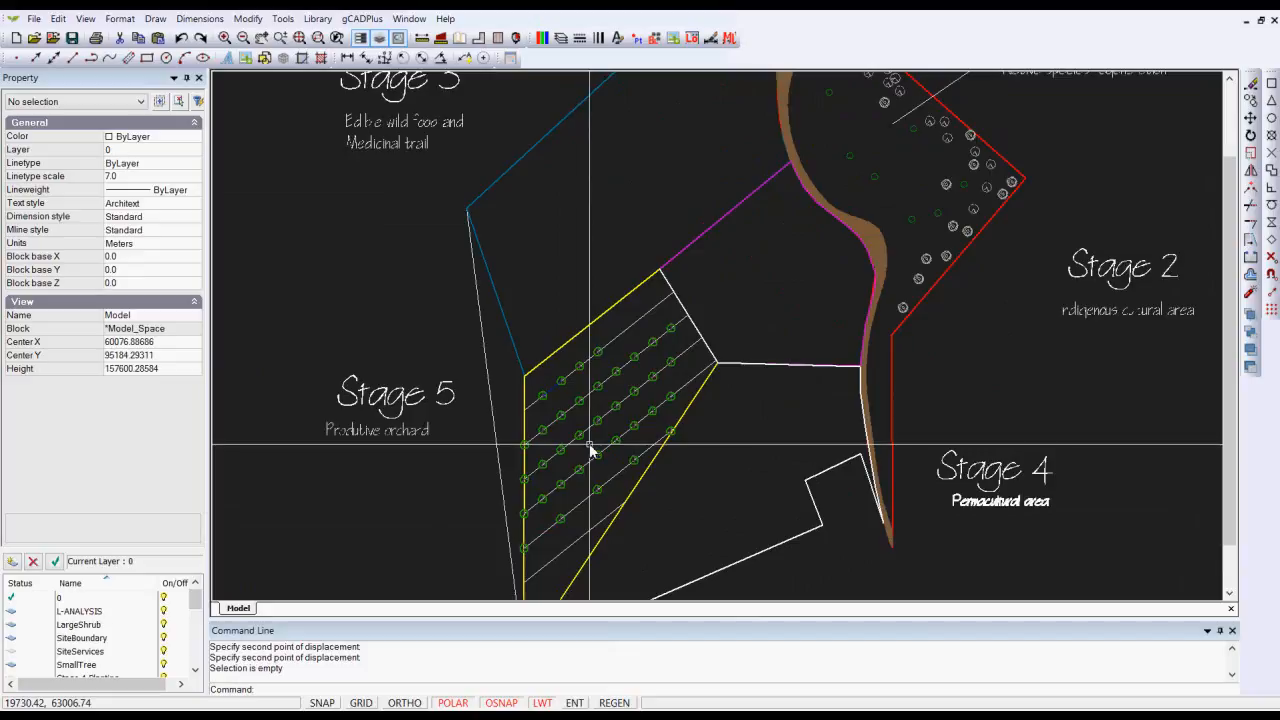
scroll(589, 443, "down", 1)
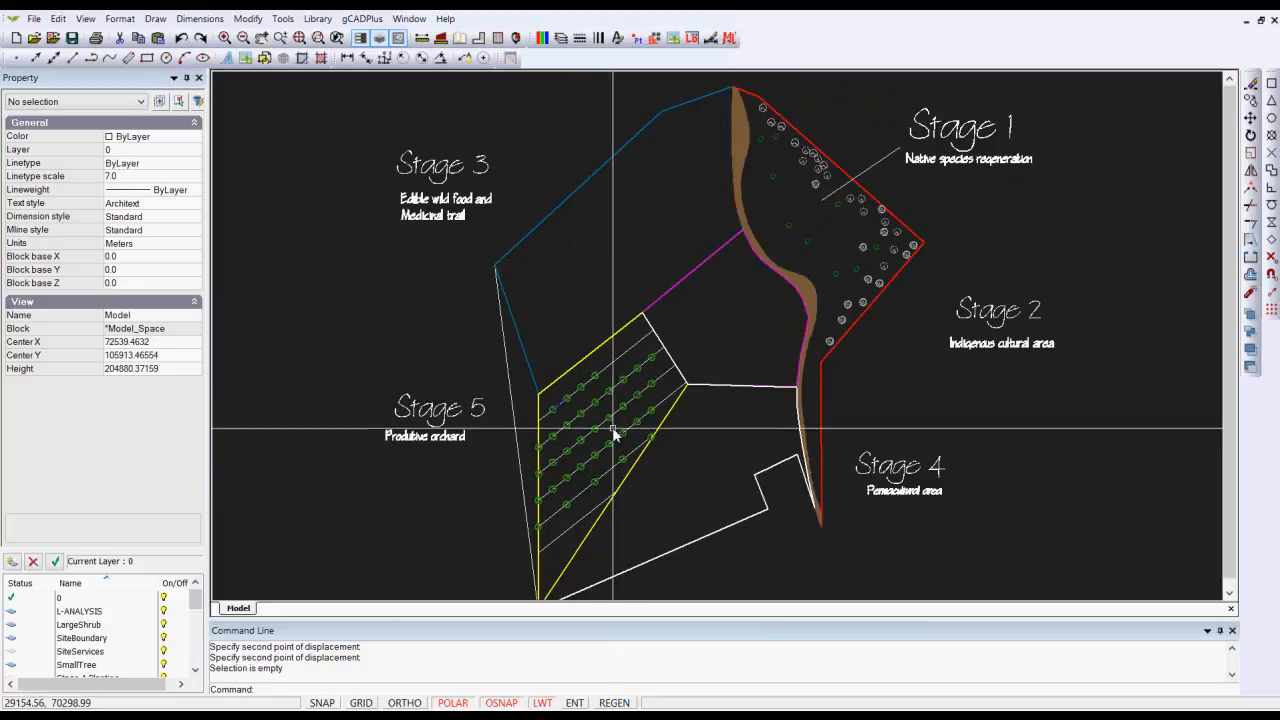
scroll(612, 420, "up", 1)
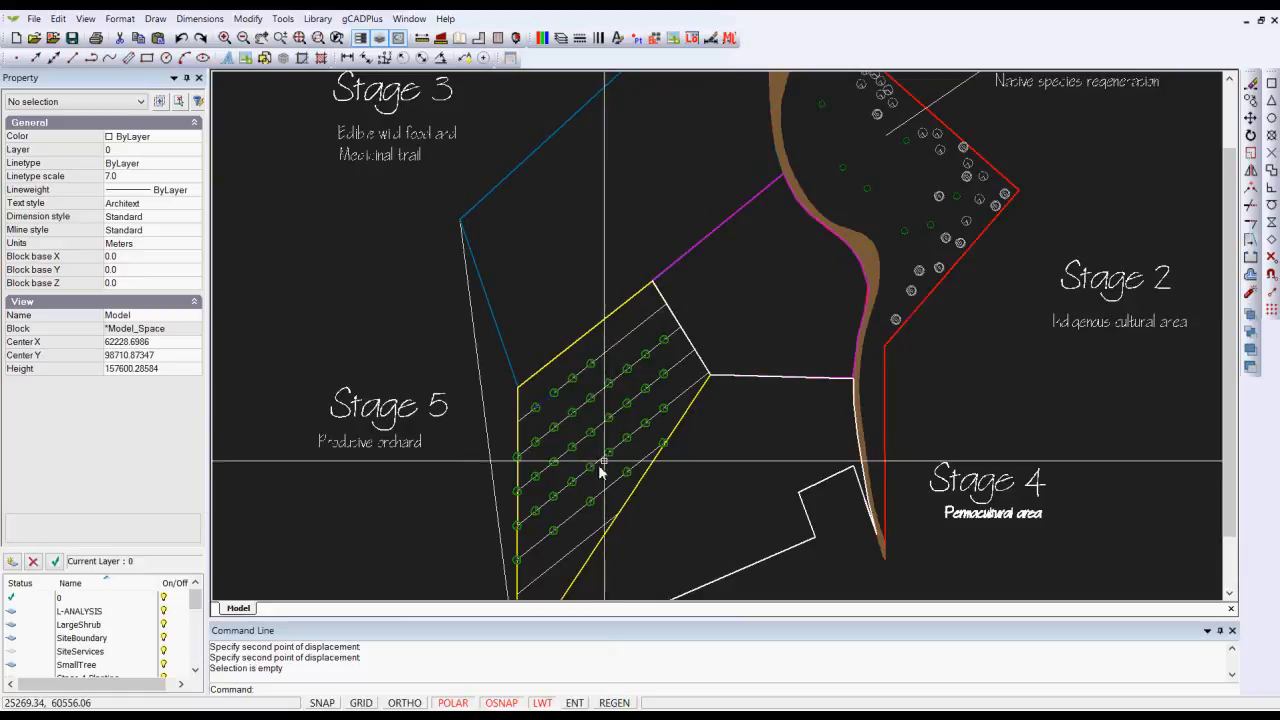
left_click(598, 397)
right_click(599, 398)
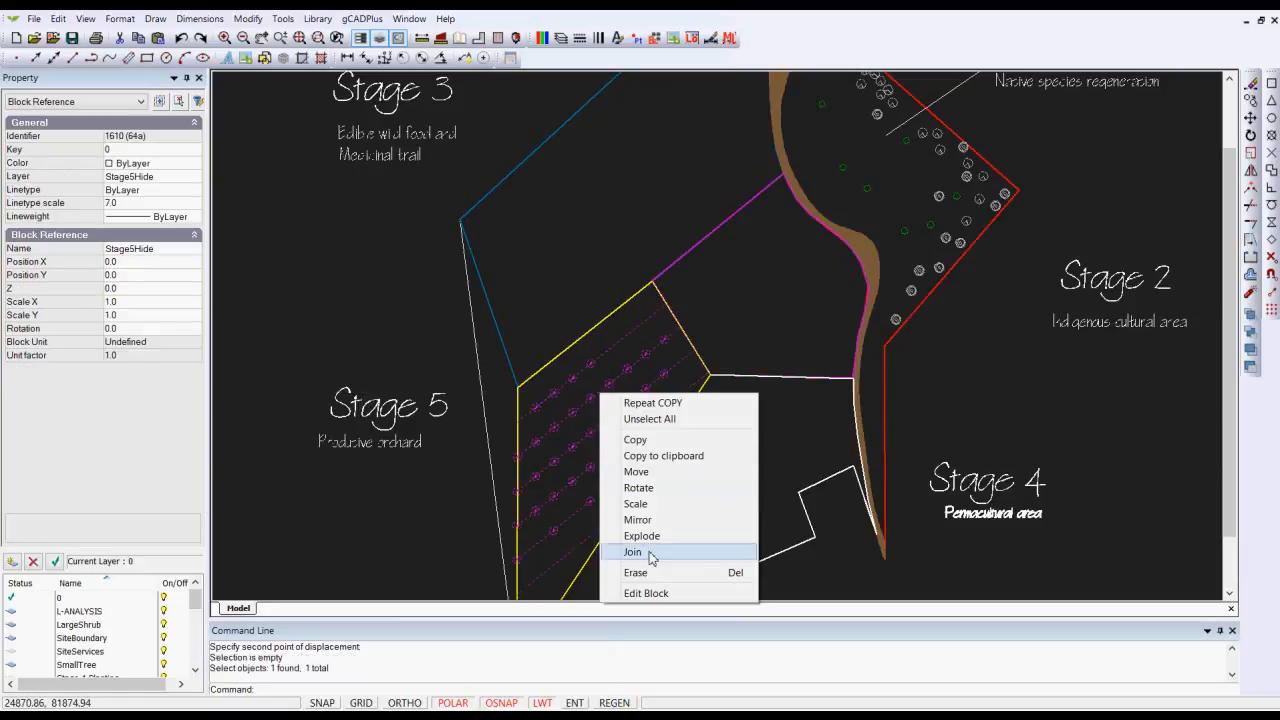
key("Escape")
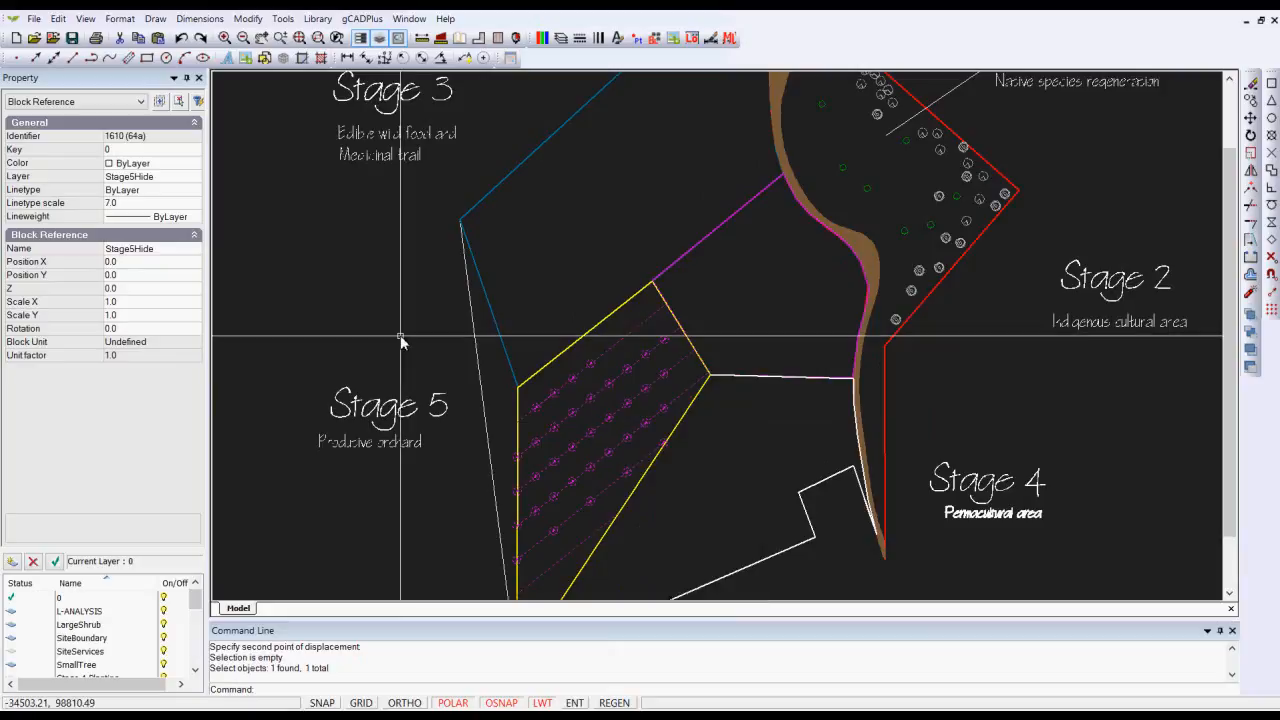
key("Escape")
scroll(471, 335, "down", 2)
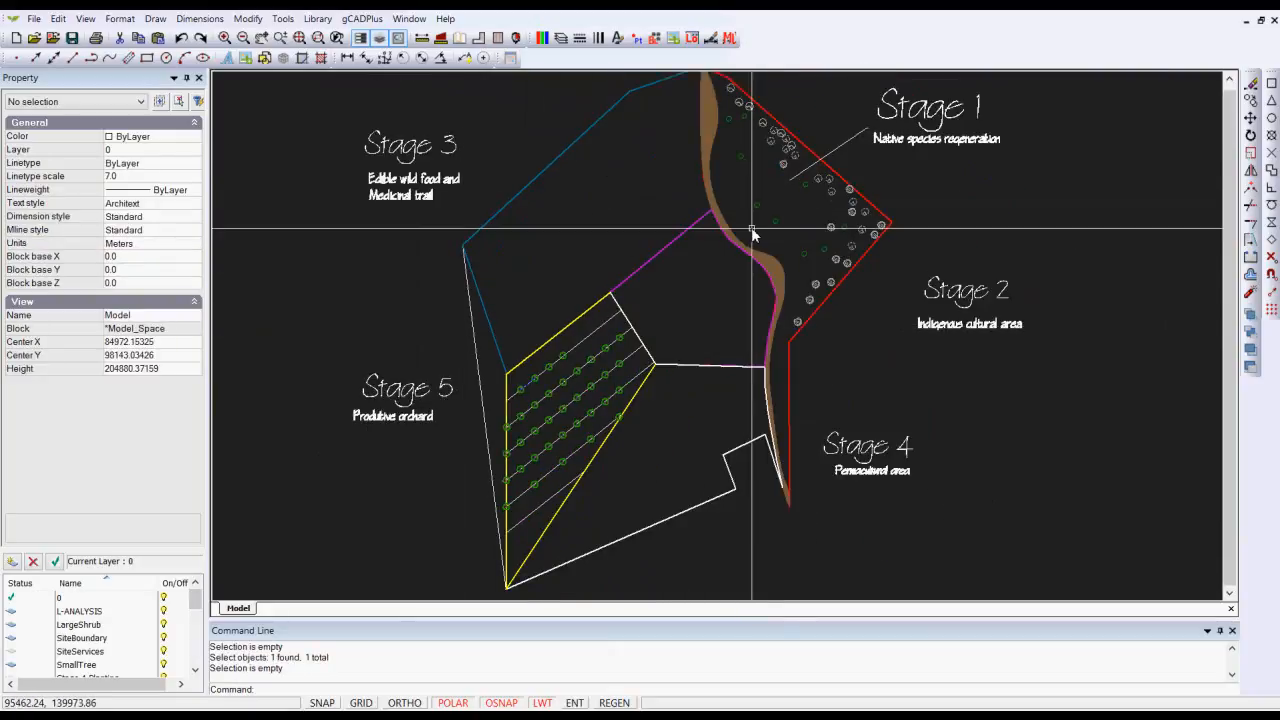
Step: Review the drawing's layers in the Layer Properties Manager, reversing and restoring the name sort order, and leave without changes
left_click(560, 40)
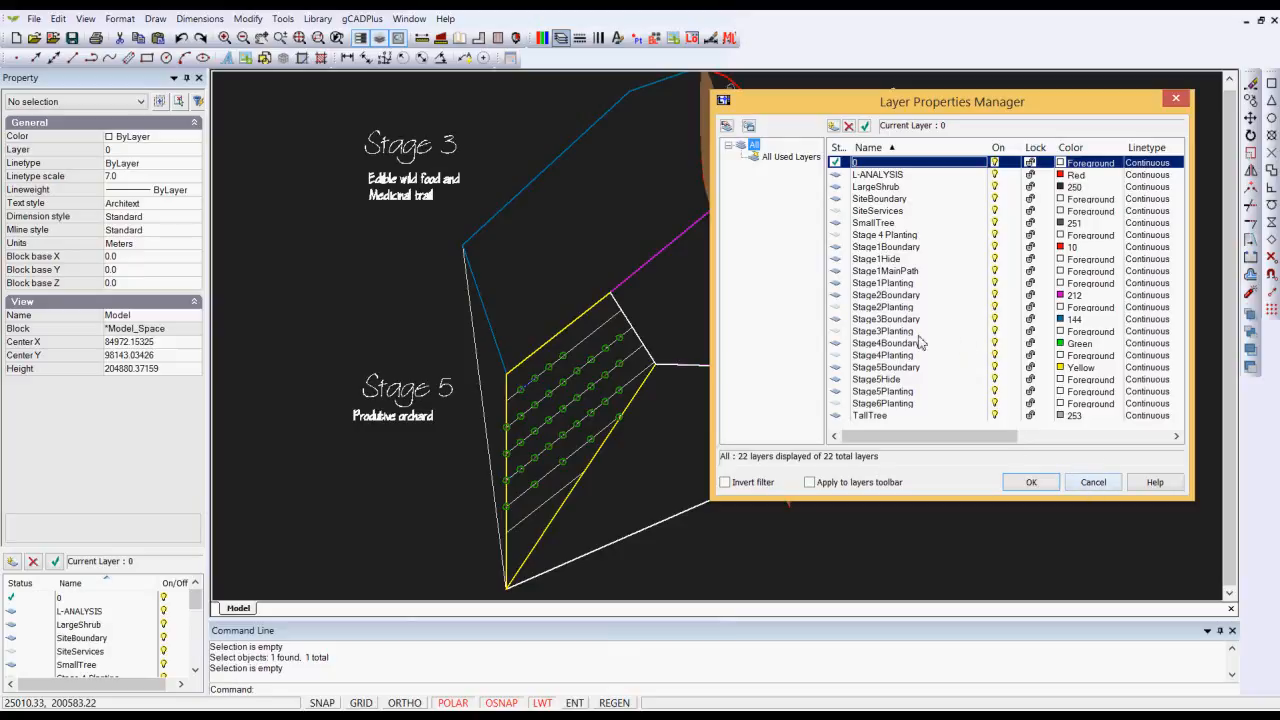
left_click(893, 147)
left_click(893, 147)
left_click(1096, 486)
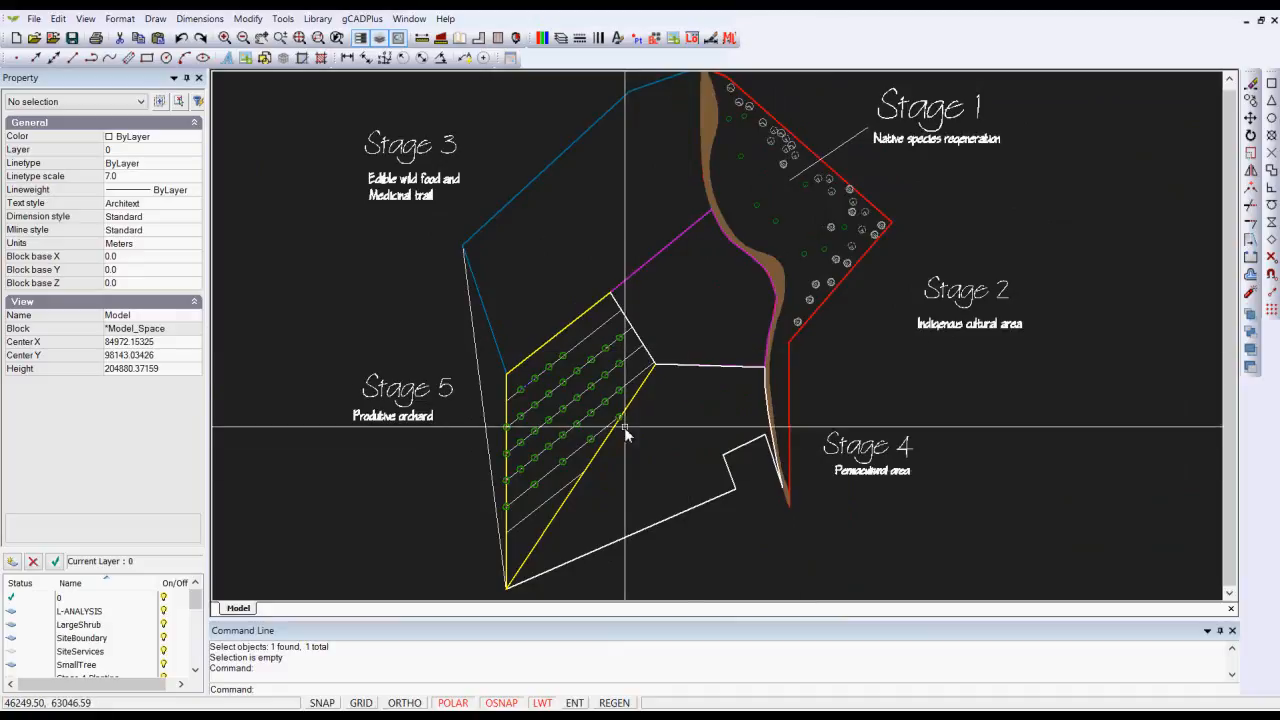
scroll(628, 432, "up", 5)
scroll(637, 423, "up", 1)
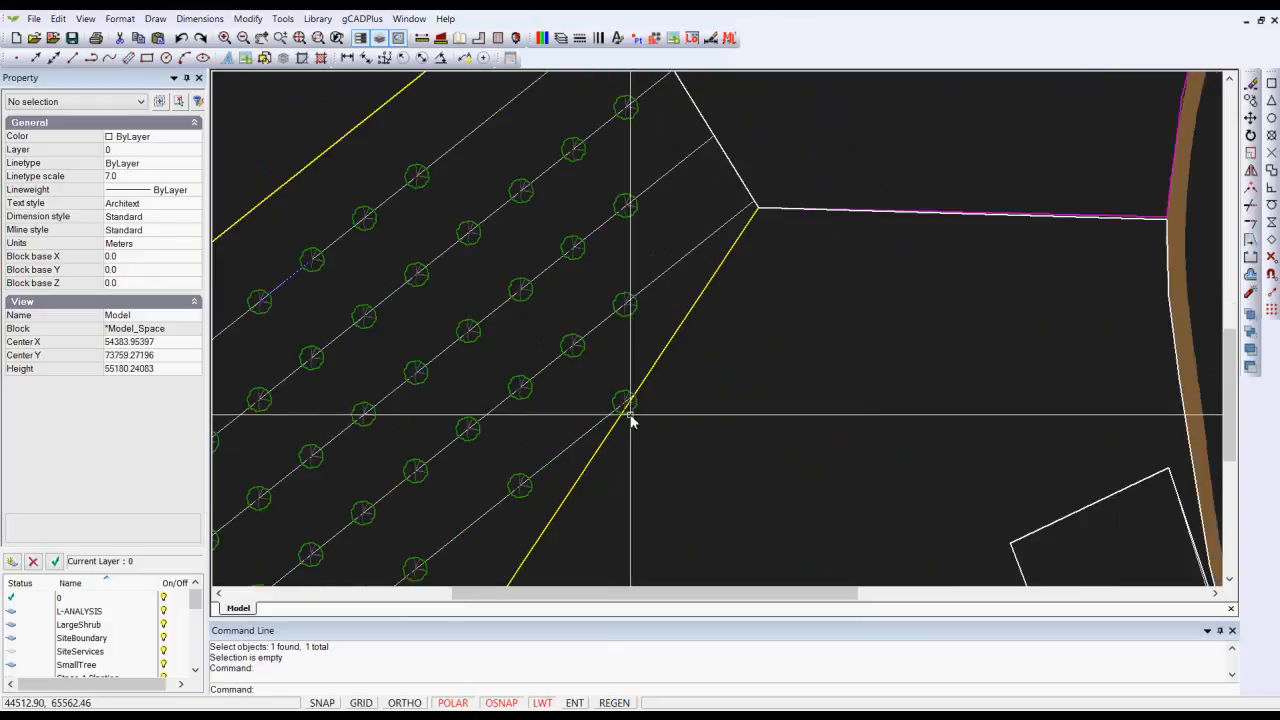
Step: Open the Stage 5 orchard planting block on the site plan for editing
left_click(612, 405)
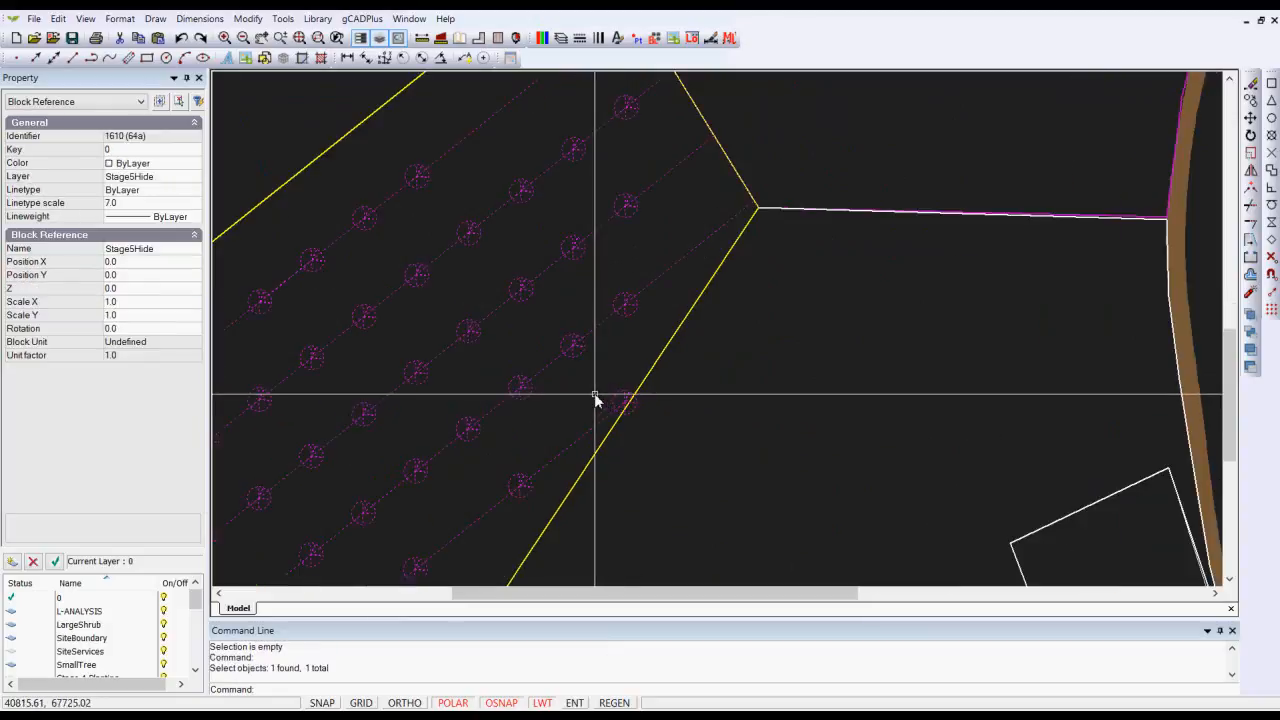
right_click(595, 400)
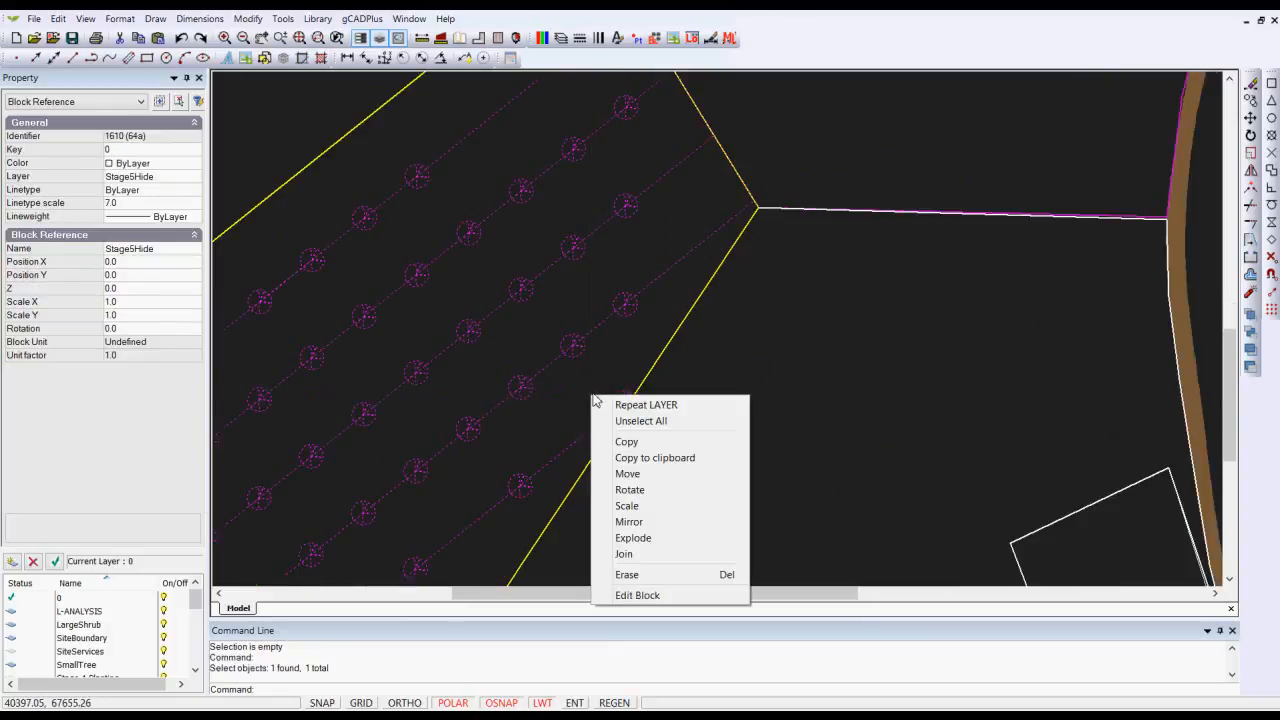
left_click(637, 595)
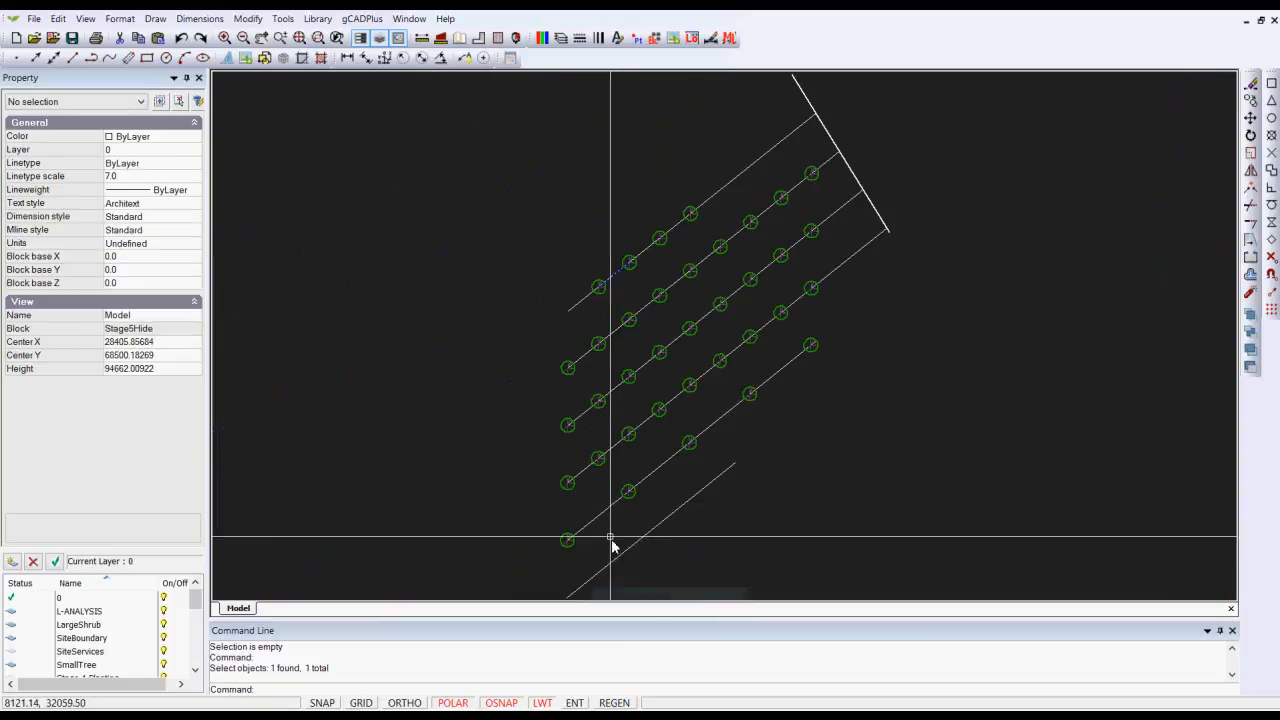
Step: Erase the tree at the upper end of the lowest planted row and close the block editor
left_click(813, 349)
right_click(815, 353)
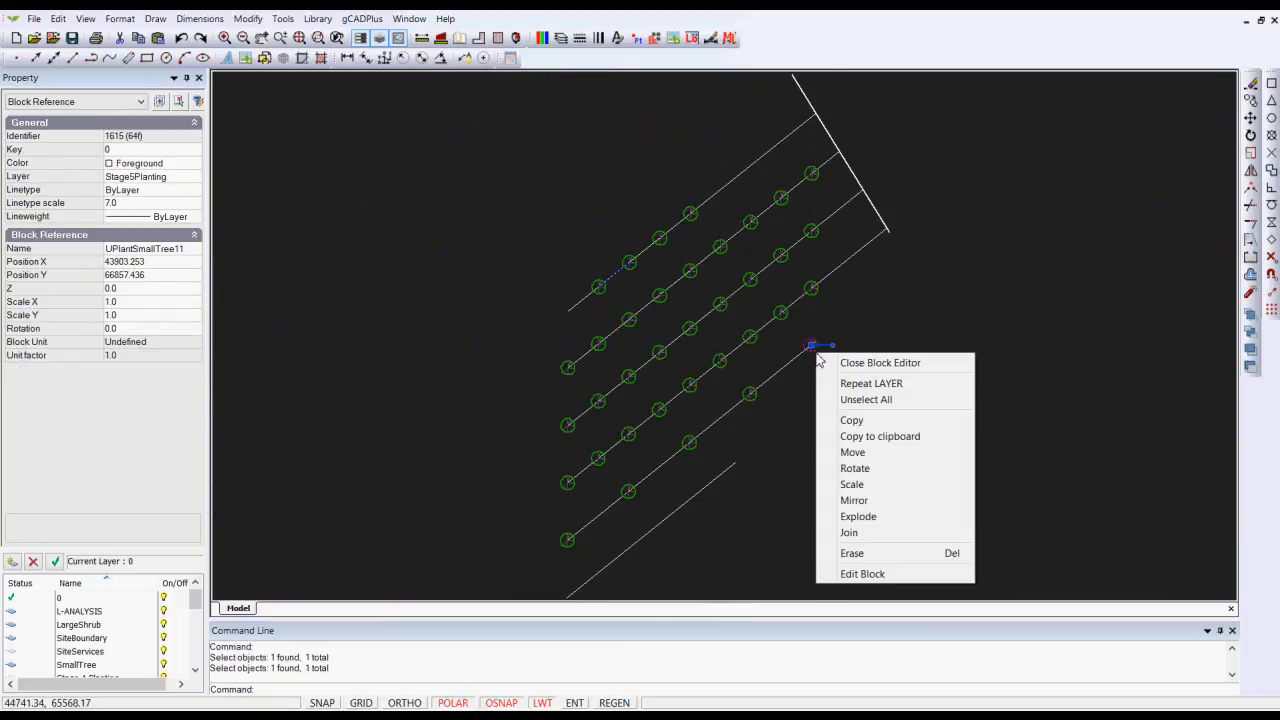
left_click(855, 553)
right_click(857, 436)
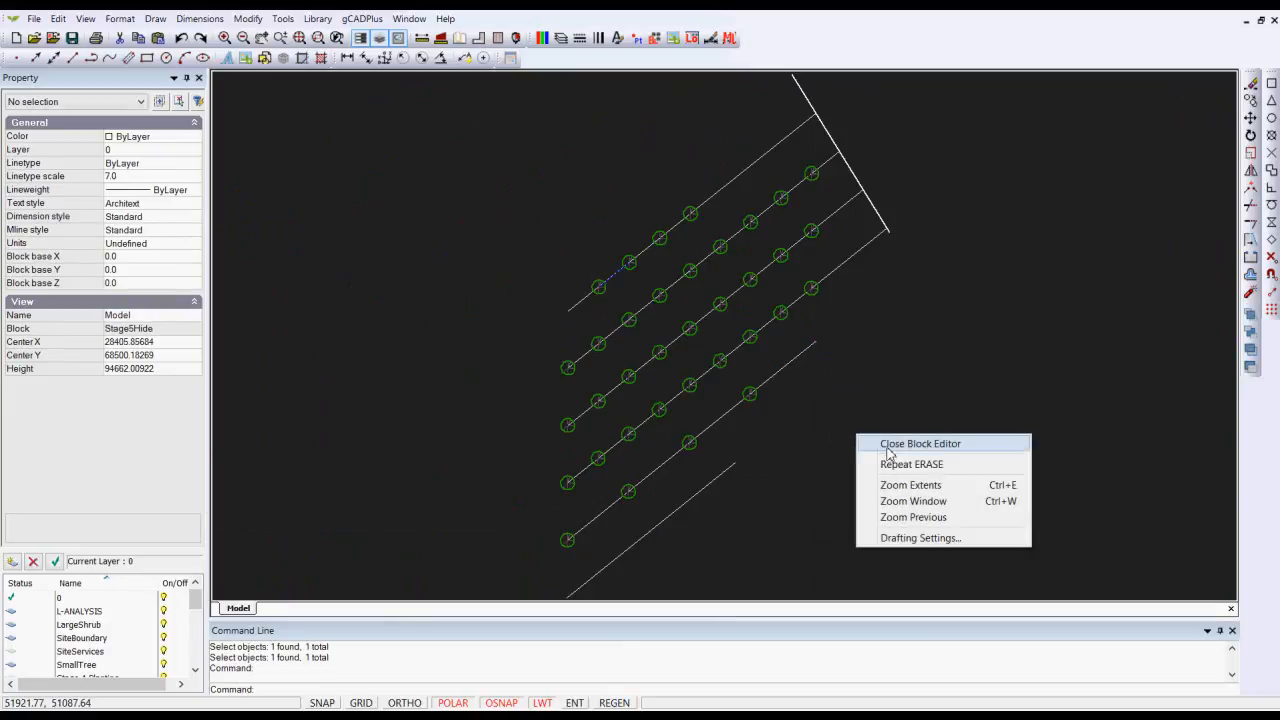
left_click(888, 446)
Step: Select the Stage 1 native species planting block to inspect its layer and block name, and clear the selection
scroll(625, 430, "down", 4)
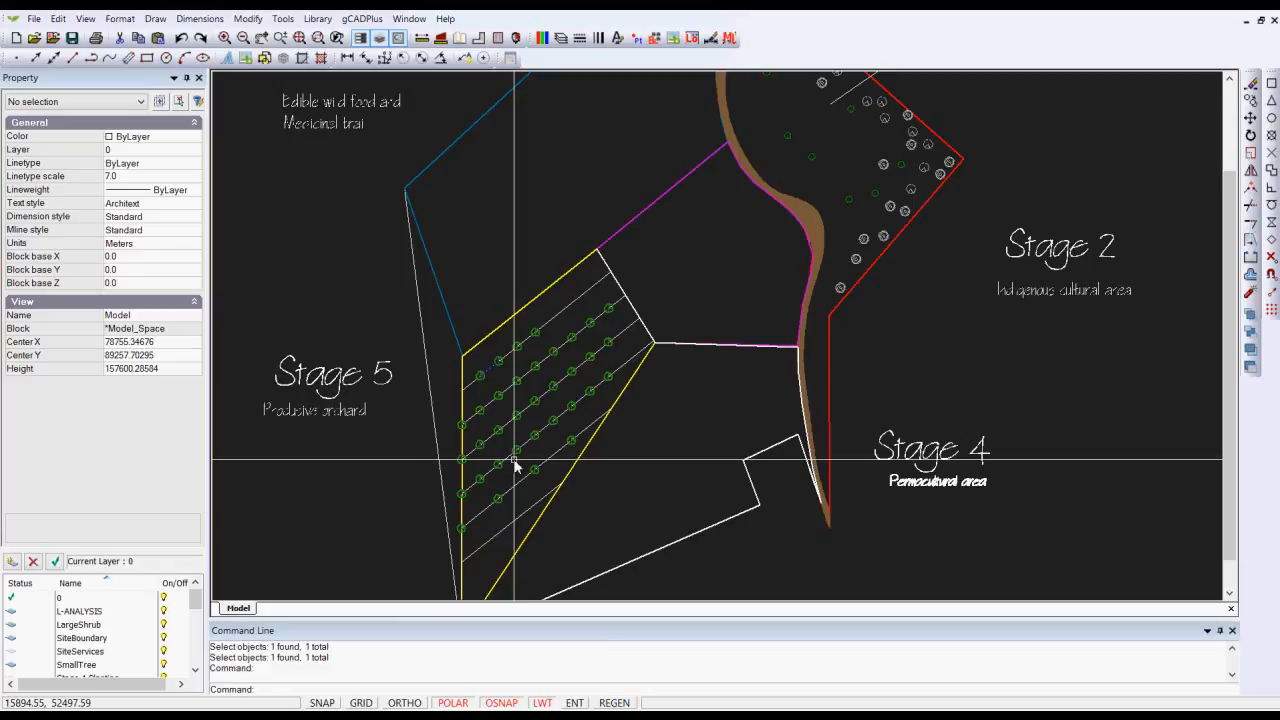
middle_click_drag(801, 189, 671, 314)
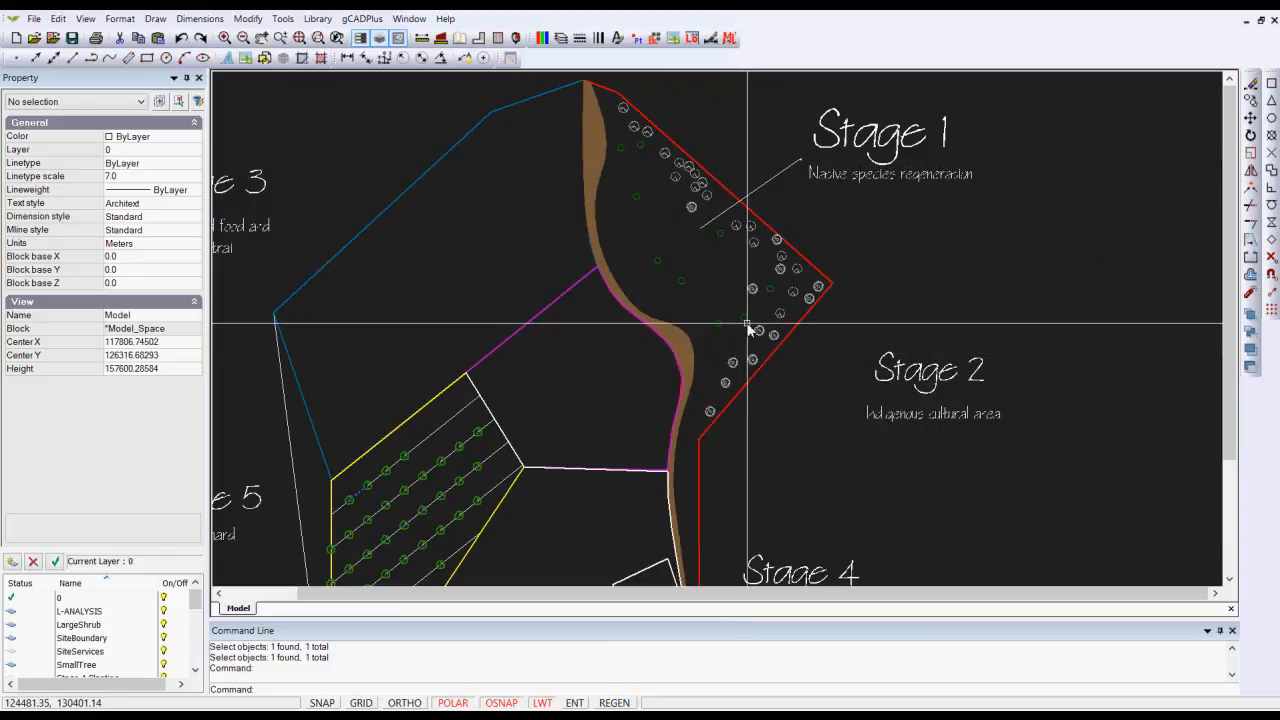
left_click(744, 325)
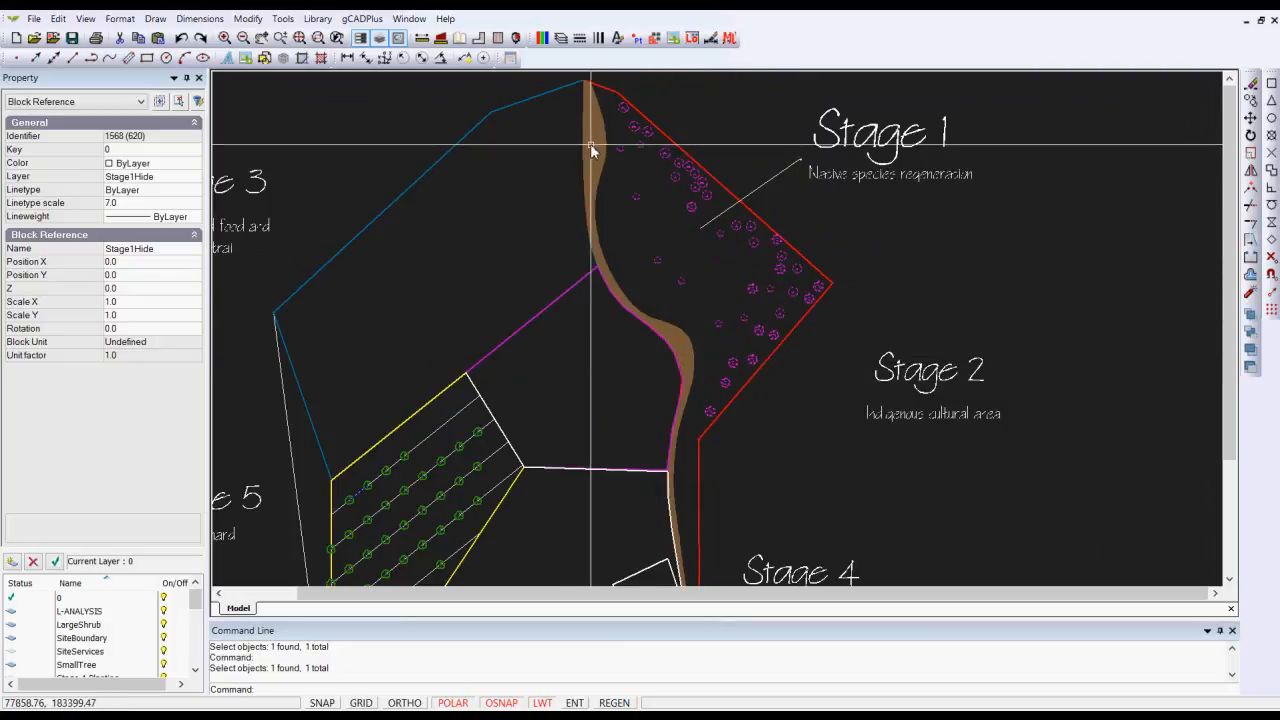
scroll(710, 297, "down", 1)
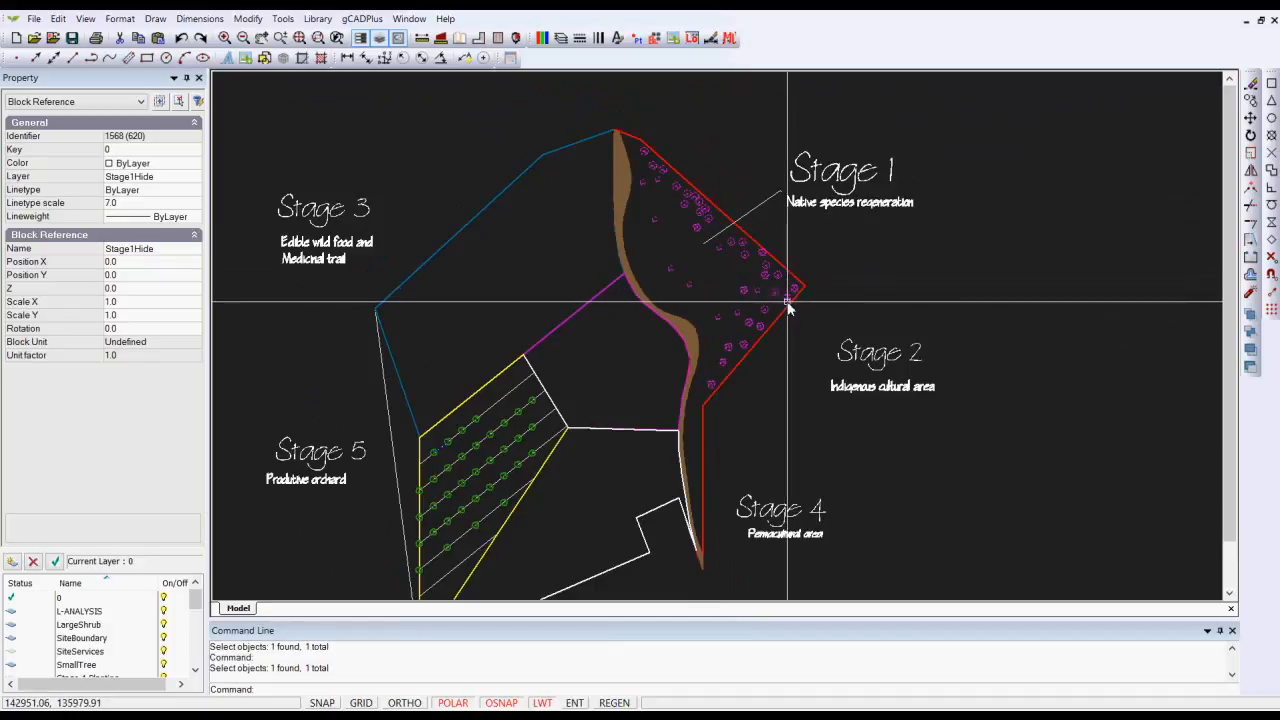
key("Escape")
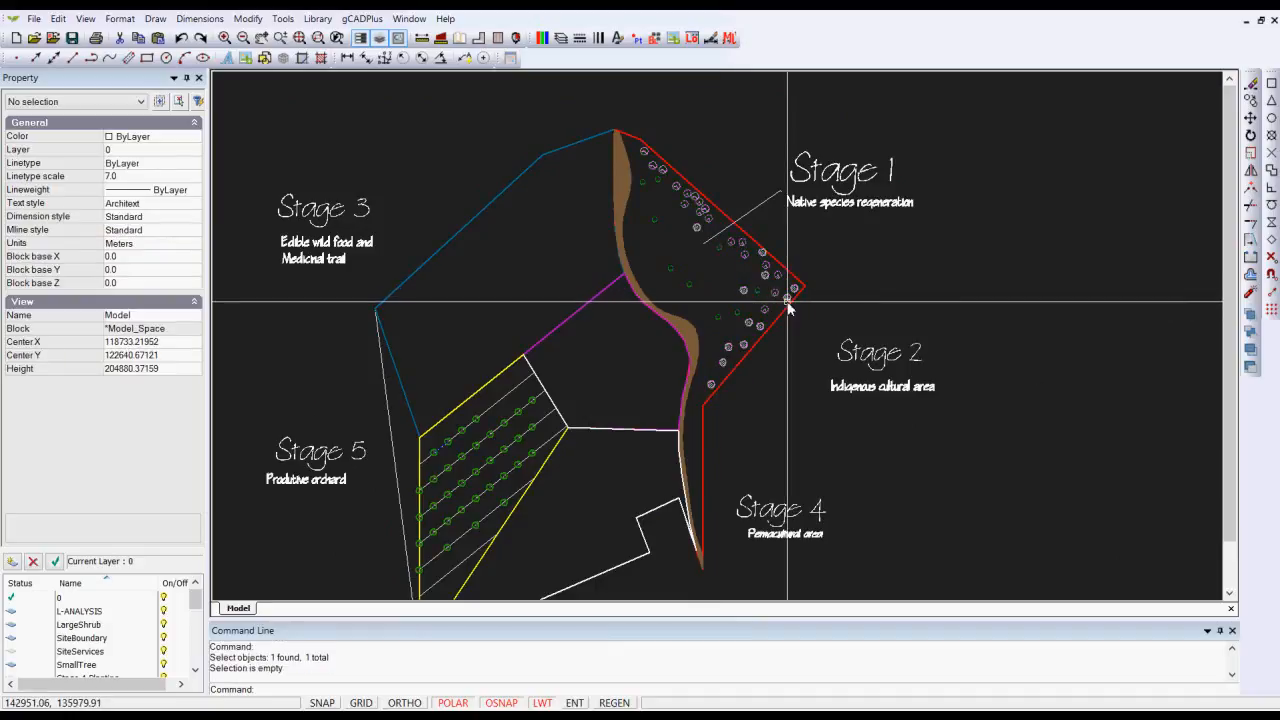